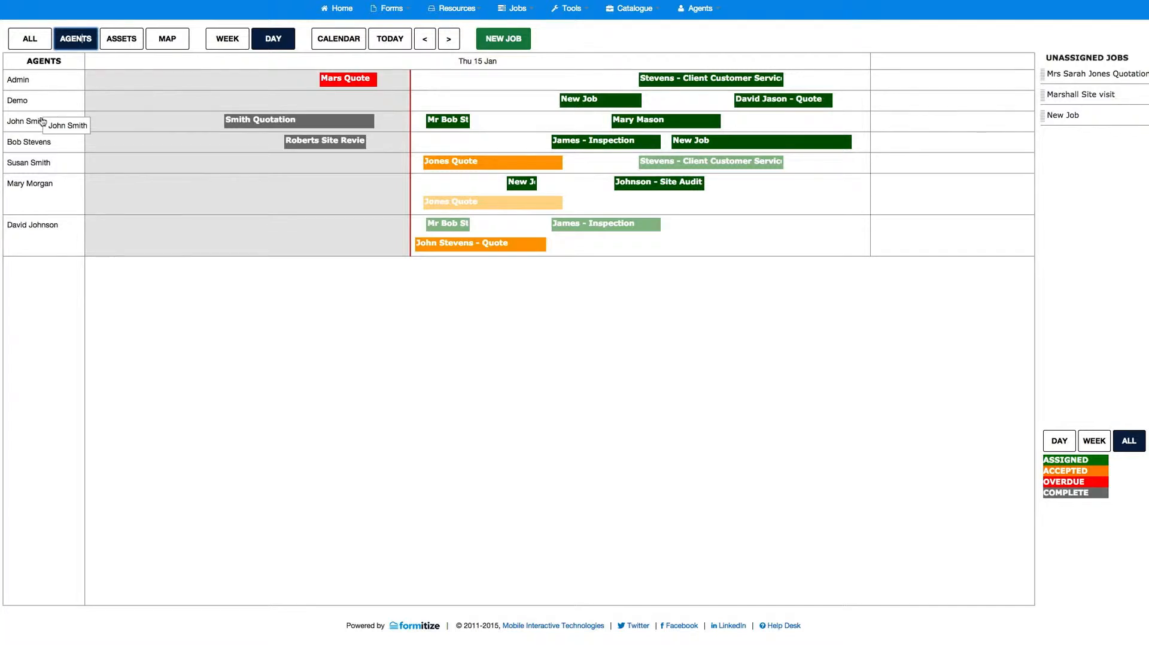
# Start a new job in Admin's row on 15 Jan 2015, beginning at 13:22 with a duration of 00:48
pyautogui.moveTo(311, 122)
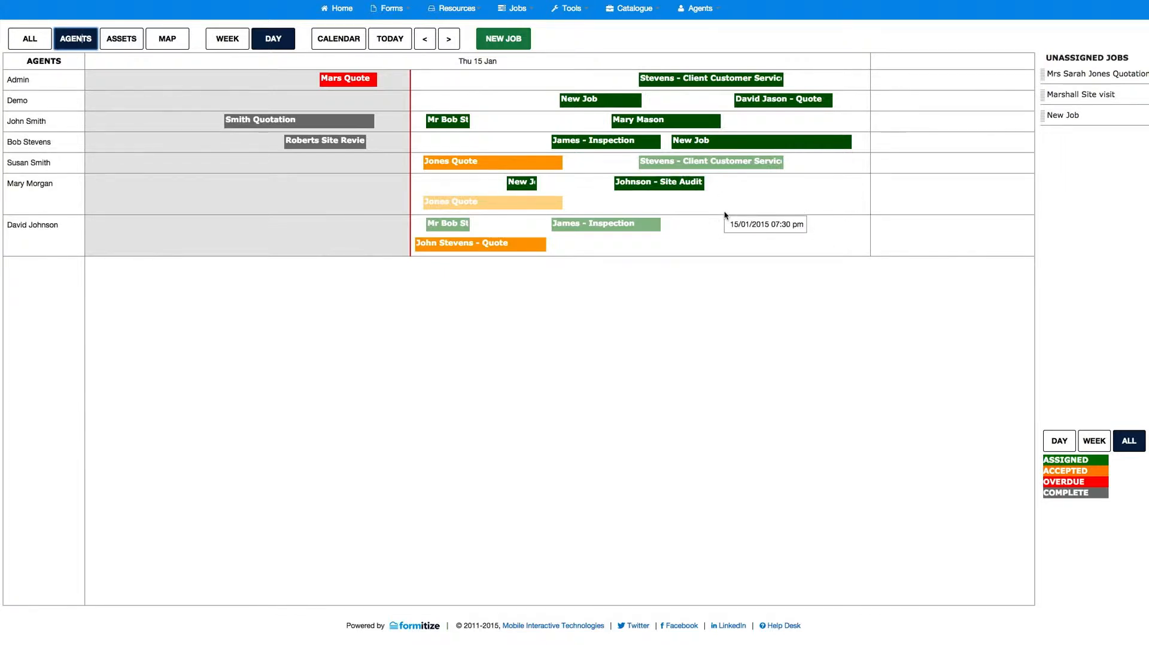
pyautogui.moveTo(661, 186)
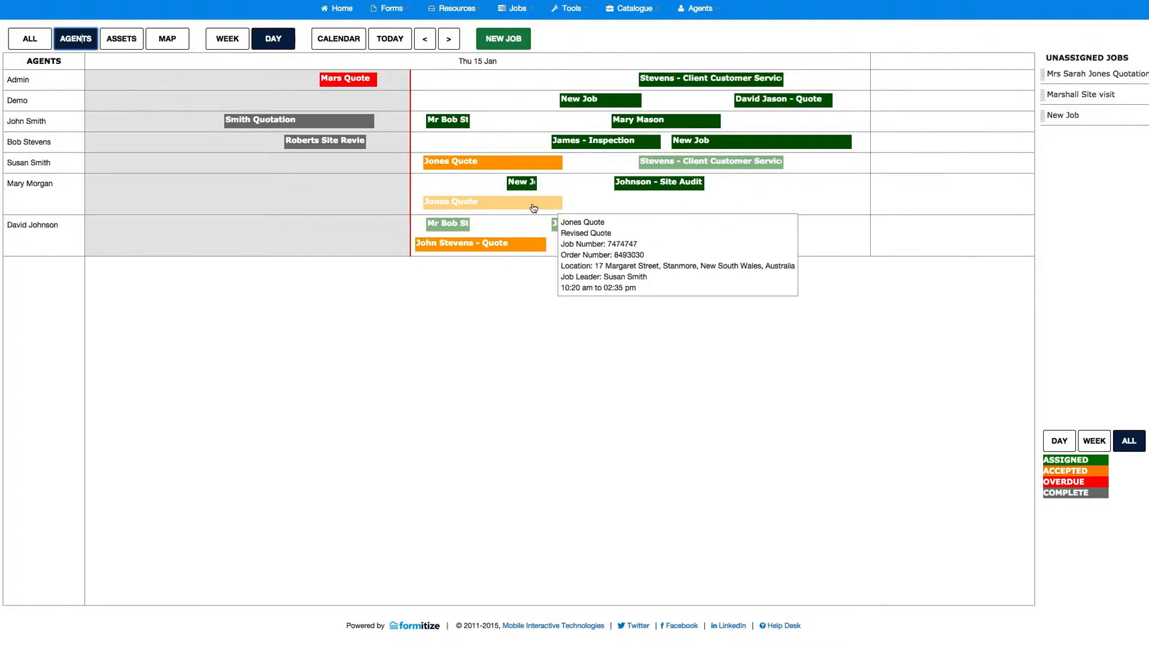
pyautogui.moveTo(502, 166)
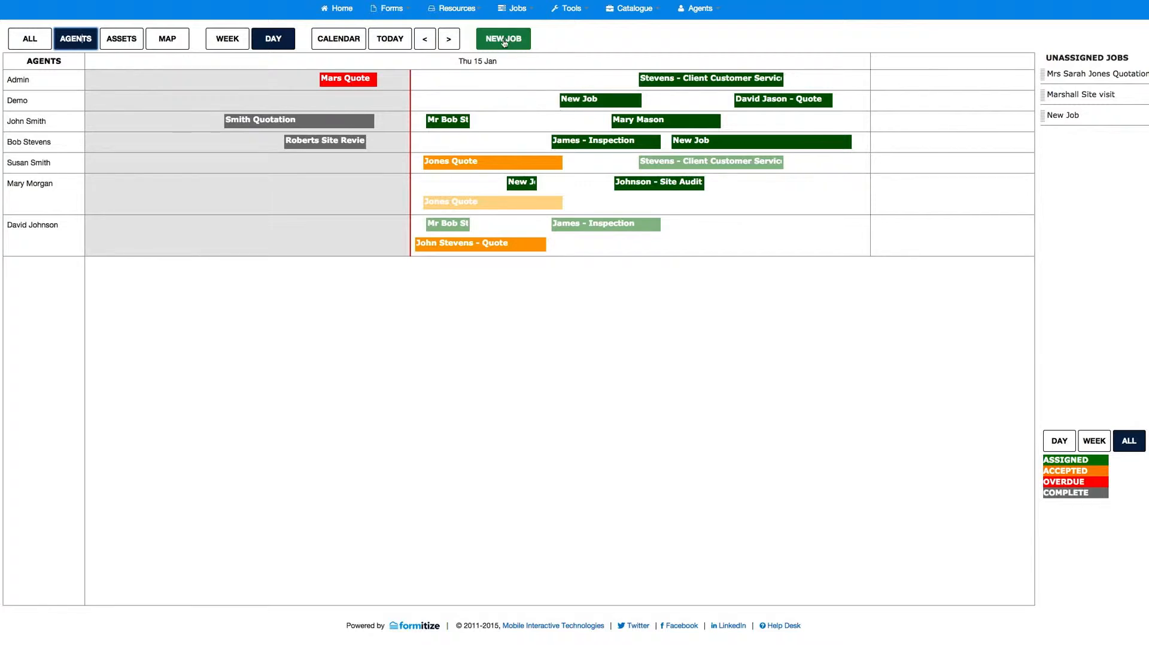
pyautogui.click(523, 76)
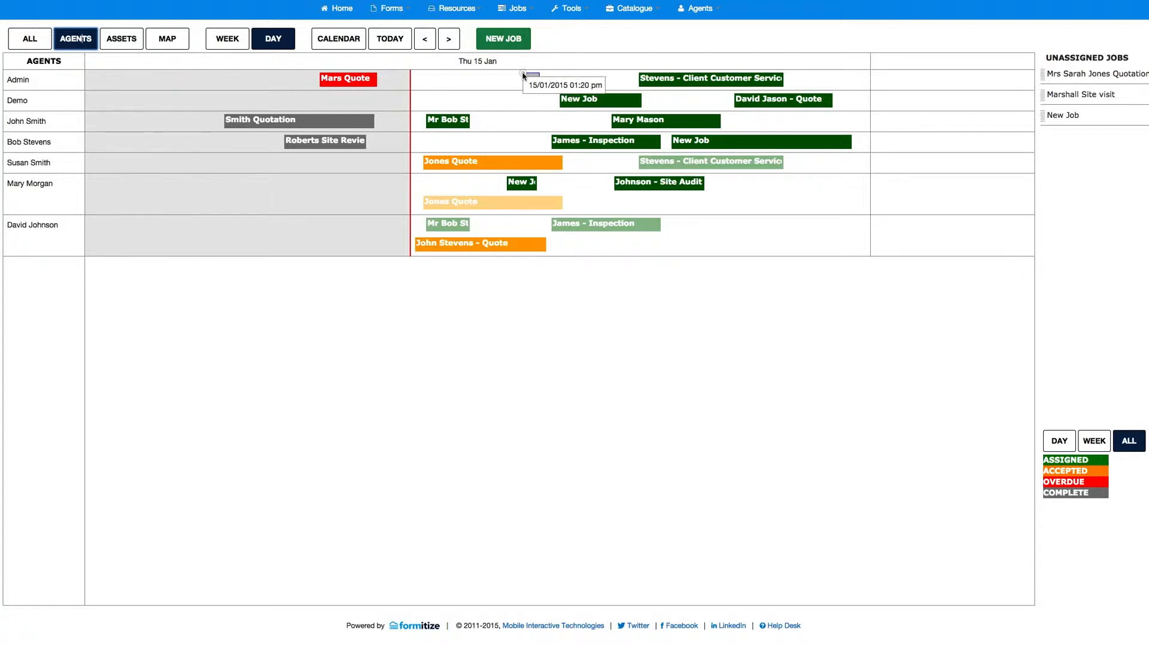
pyautogui.moveTo(522, 75); pyautogui.dragTo(549, 74)
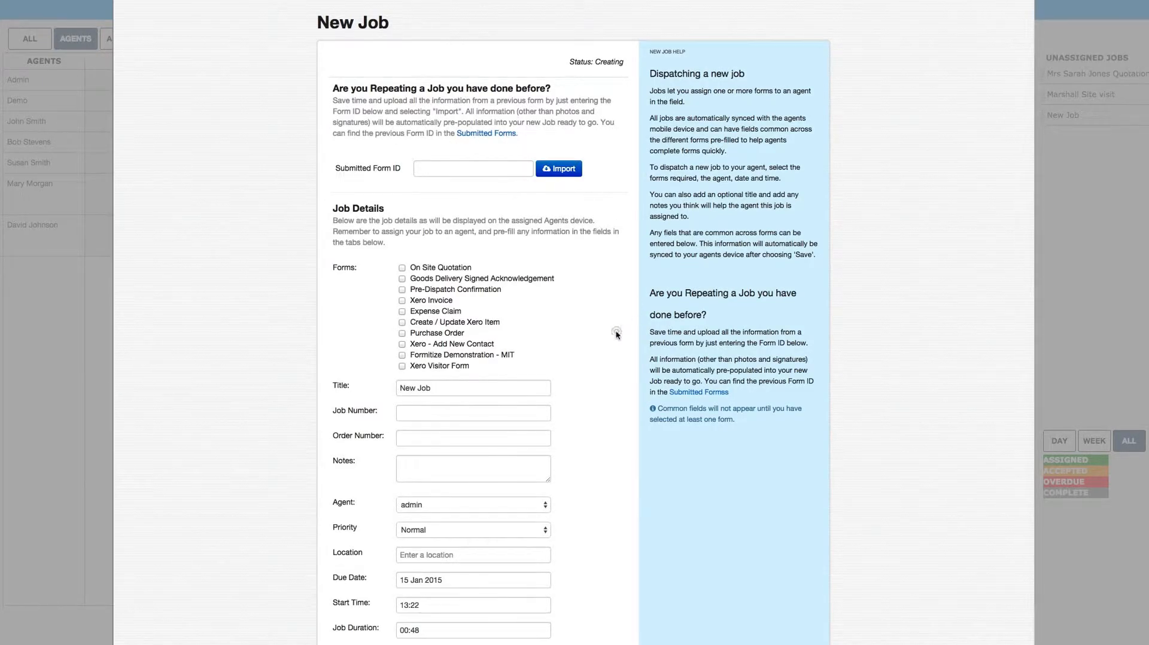
# Attach the Pre-Dispatch Confirmation and Create / Update Xero Item forms to the new job
pyautogui.scroll(-3, 629, 331)
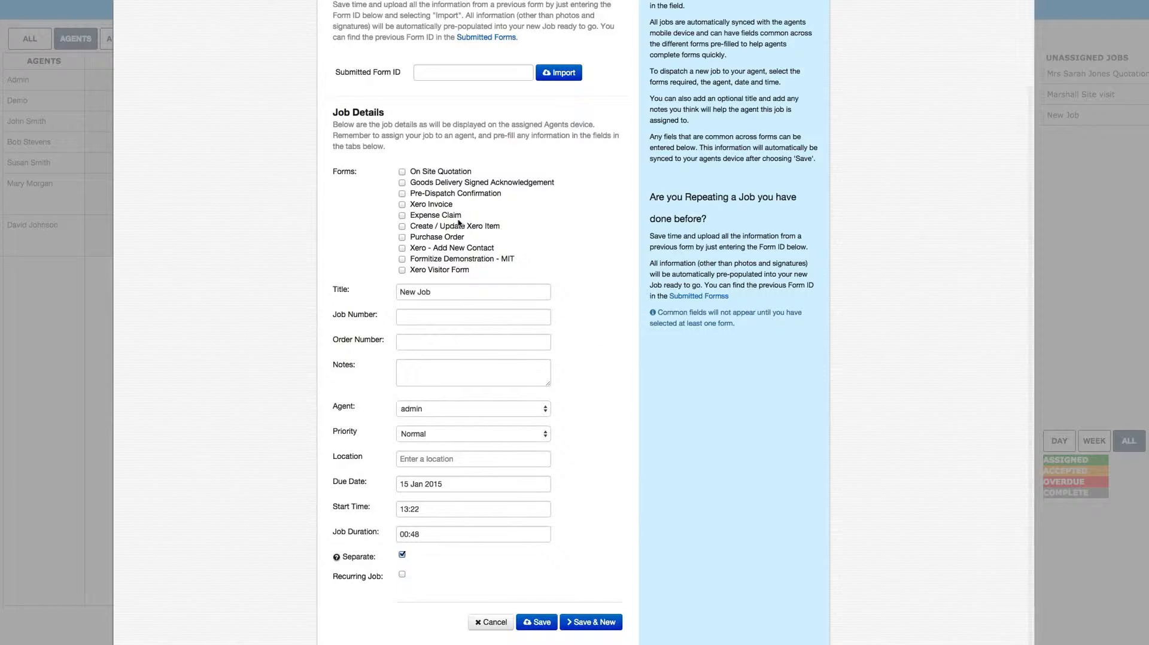
pyautogui.click(402, 194)
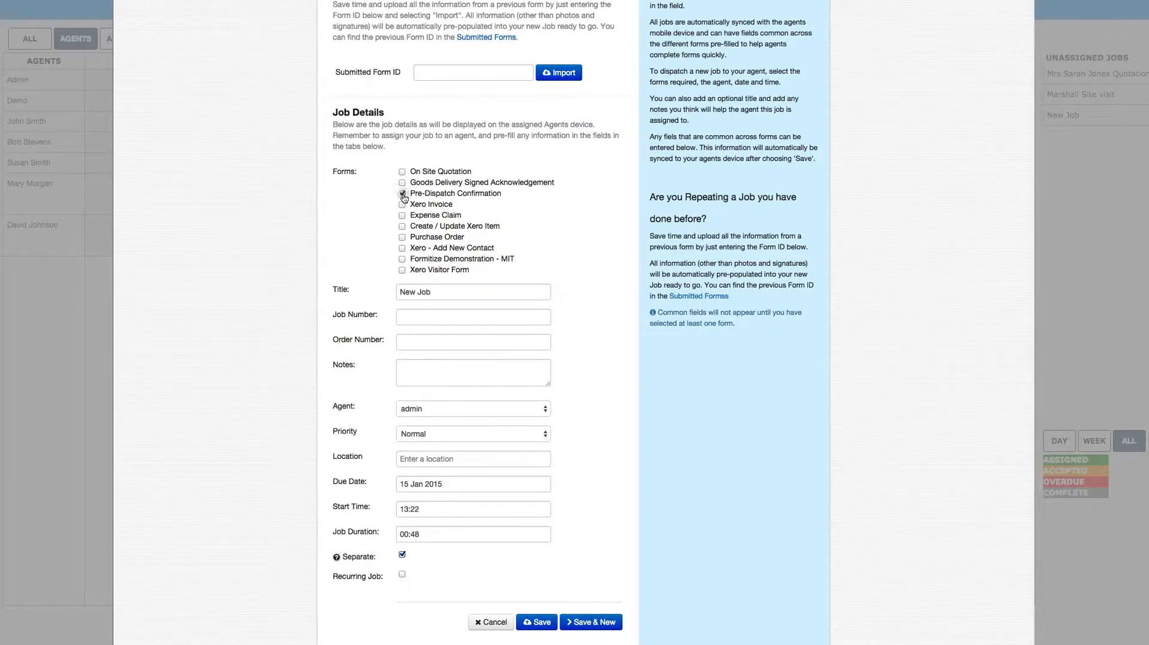
pyautogui.click(402, 228)
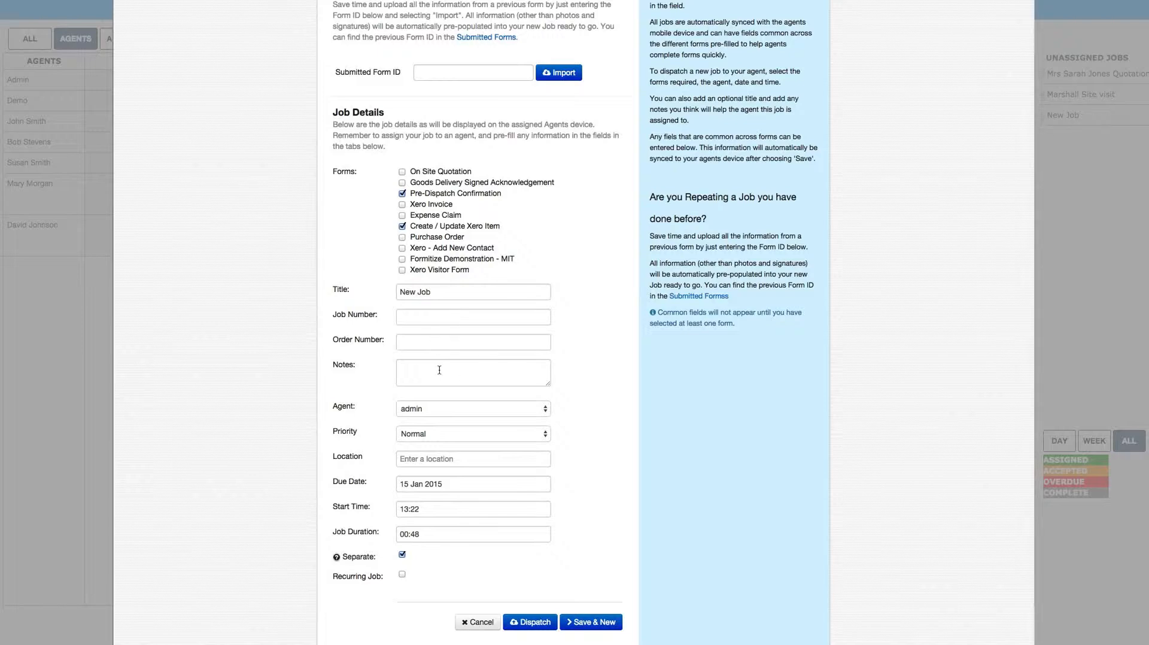
# Assign the job to the fourth listed agent, the one after admin, Demo and one other, and set its priority to High
pyautogui.click(526, 410)
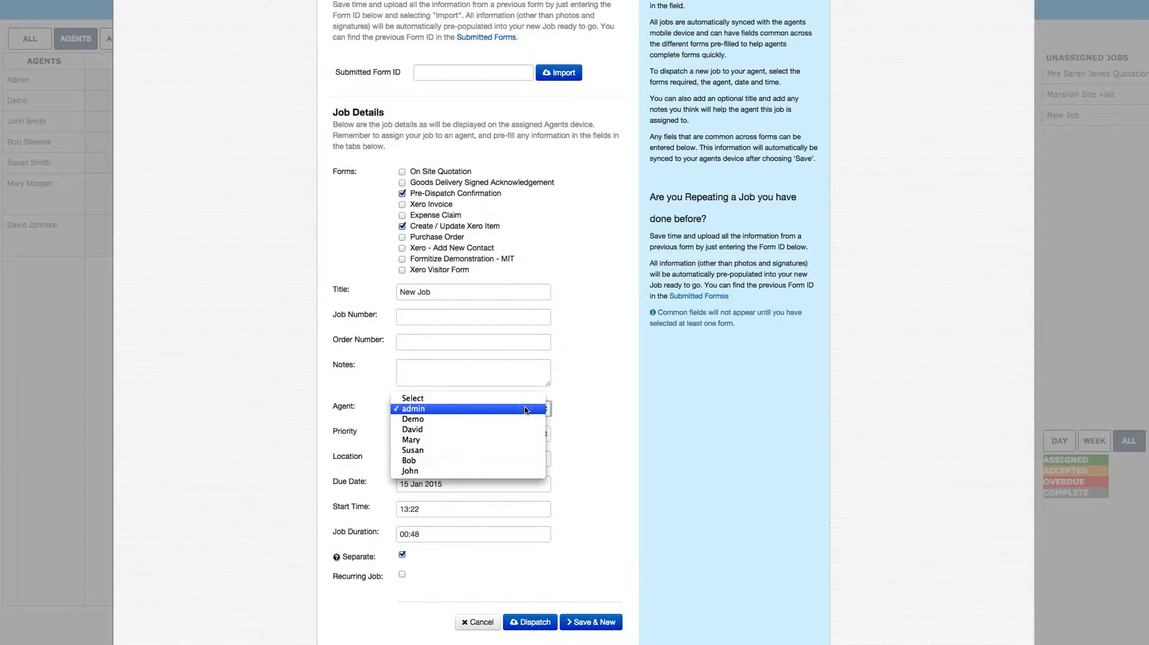
pyautogui.click(517, 445)
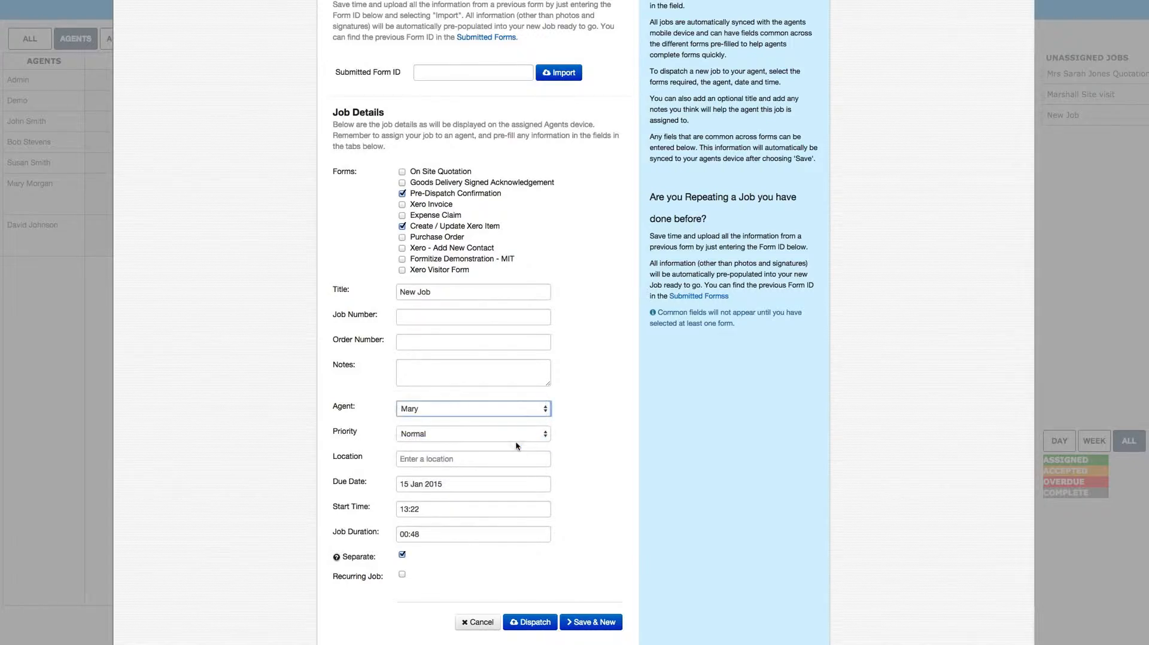
pyautogui.click(472, 437)
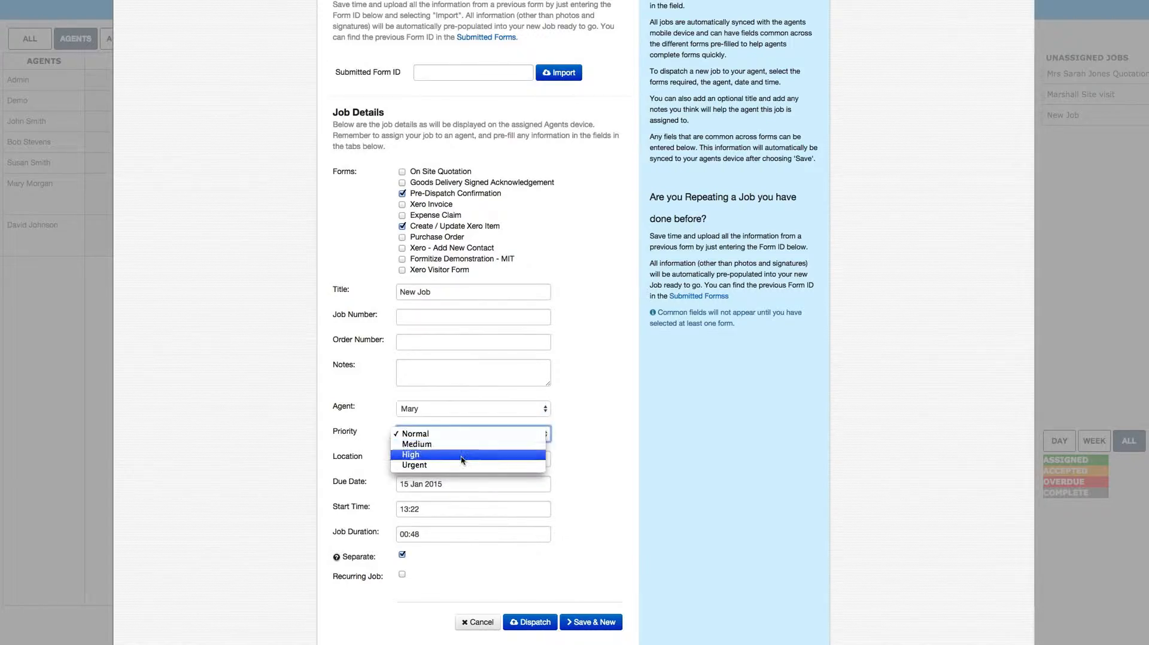
pyautogui.click(456, 459)
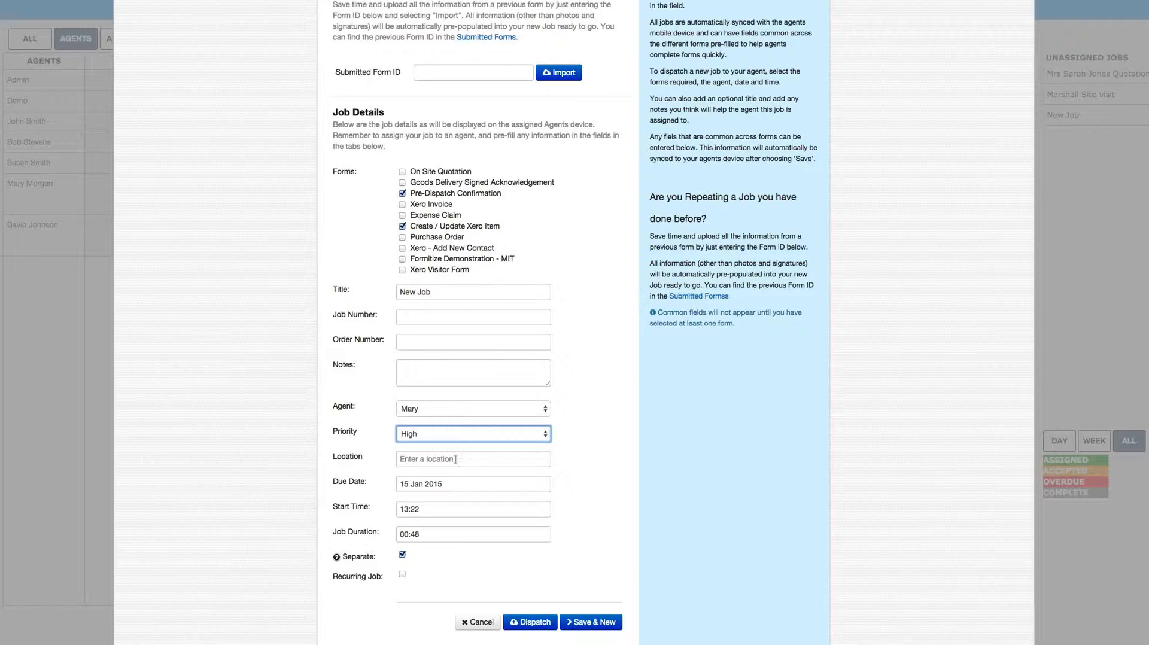
# Look up the job's location by street number and choose the second suggested address
pyautogui.click(435, 460)
pyautogui.write('45')
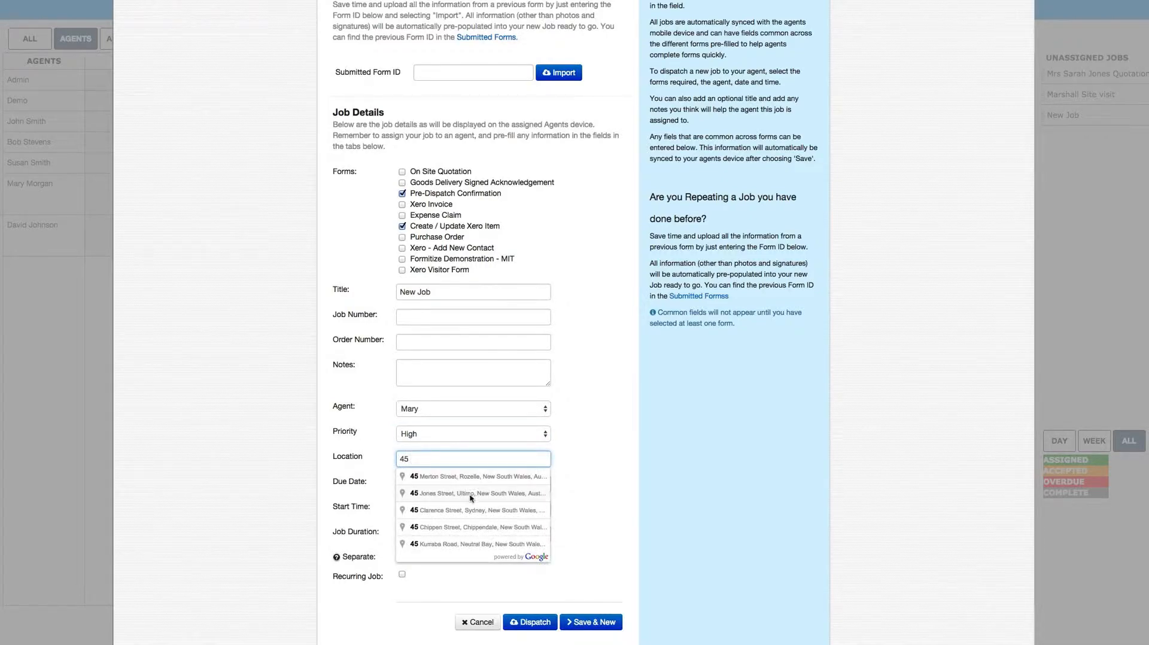
pyautogui.click(471, 510)
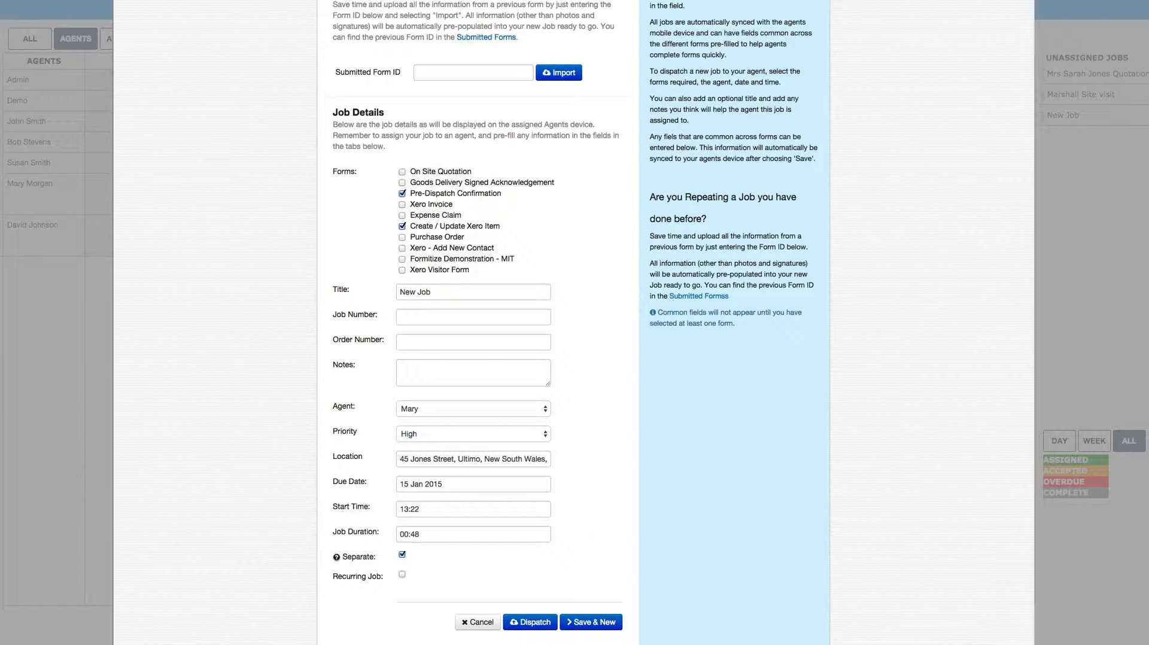
# Make the job recurring with the Week interval type and a frequency of 3
pyautogui.scroll(-5, 327, 429)
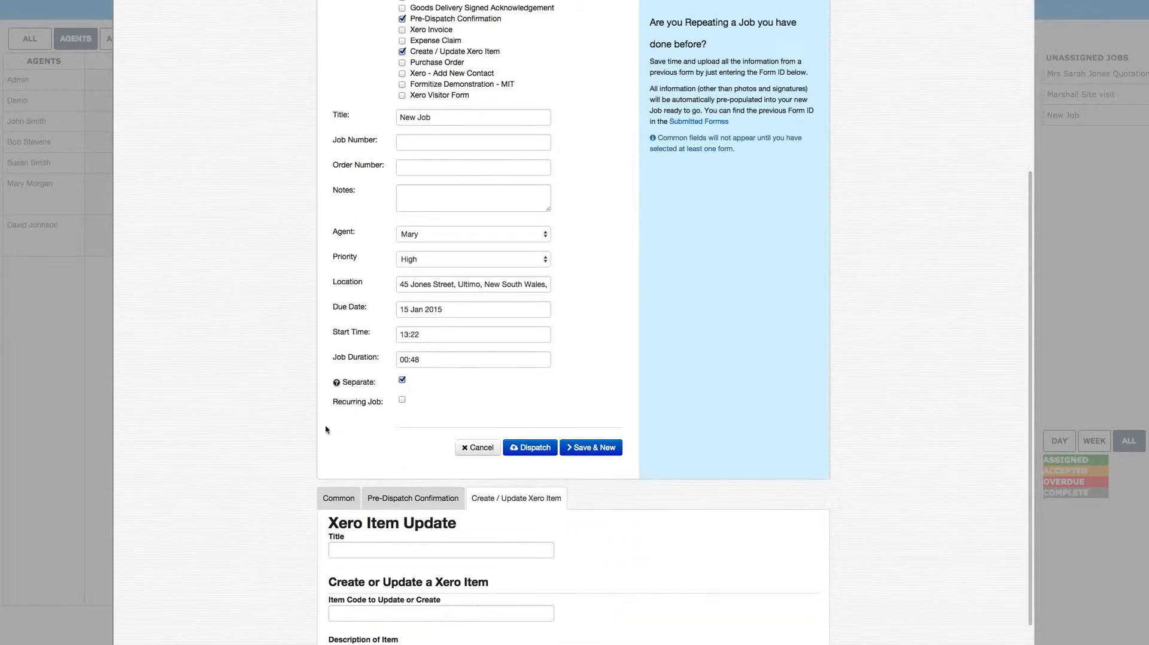
pyautogui.click(403, 401)
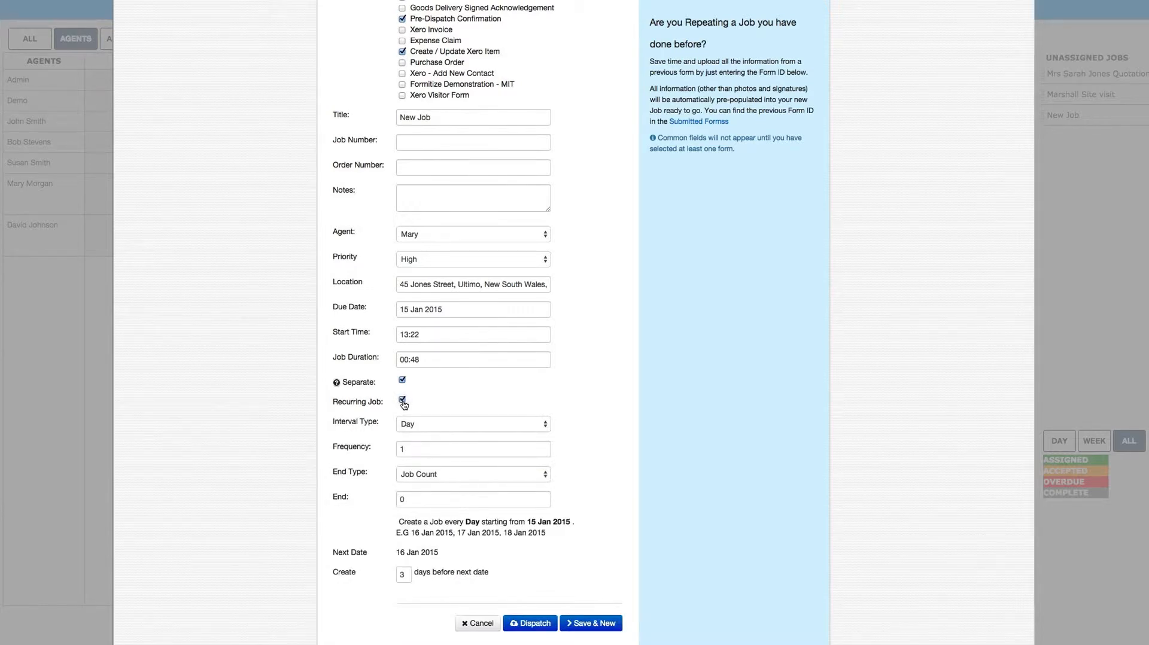
pyautogui.click(437, 428)
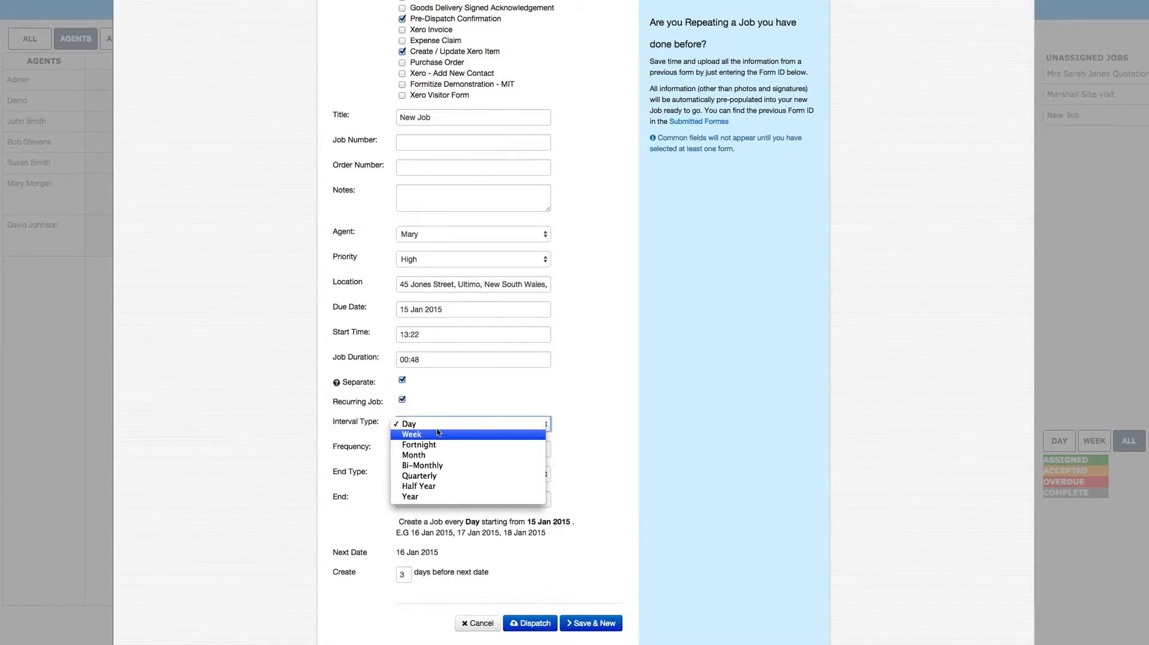
pyautogui.click(437, 435)
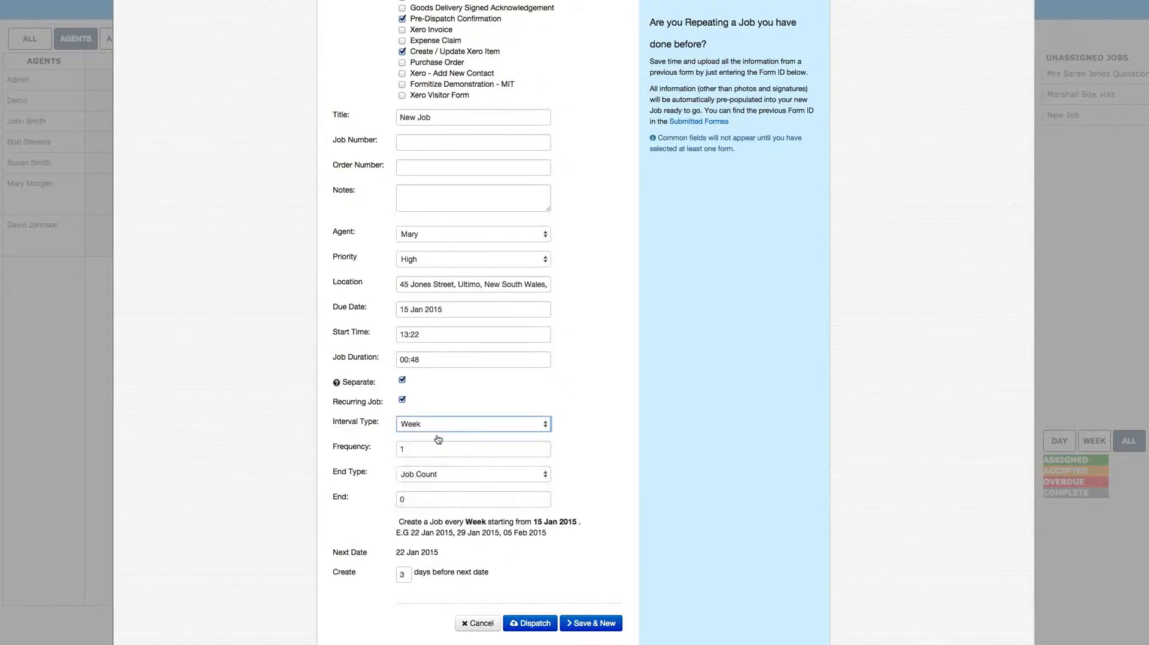
pyautogui.click(413, 450)
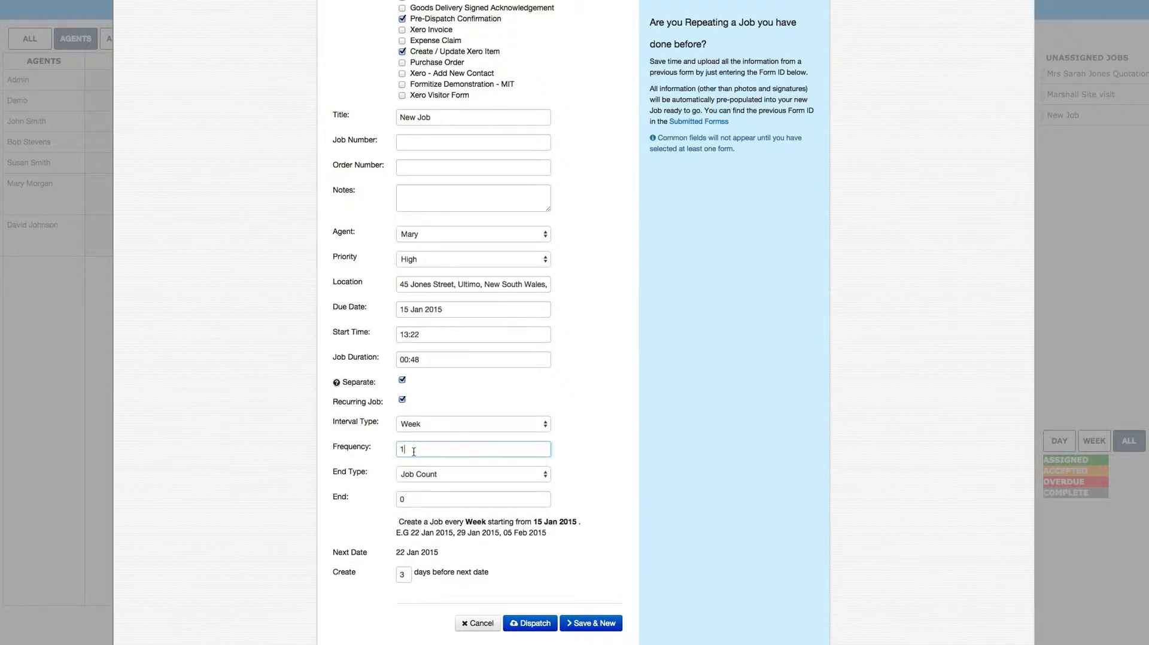
pyautogui.press('BackSpace')
pyautogui.write('3')
# Limit the recurrence by Job Count, ending after 6 jobs
pyautogui.click(452, 474)
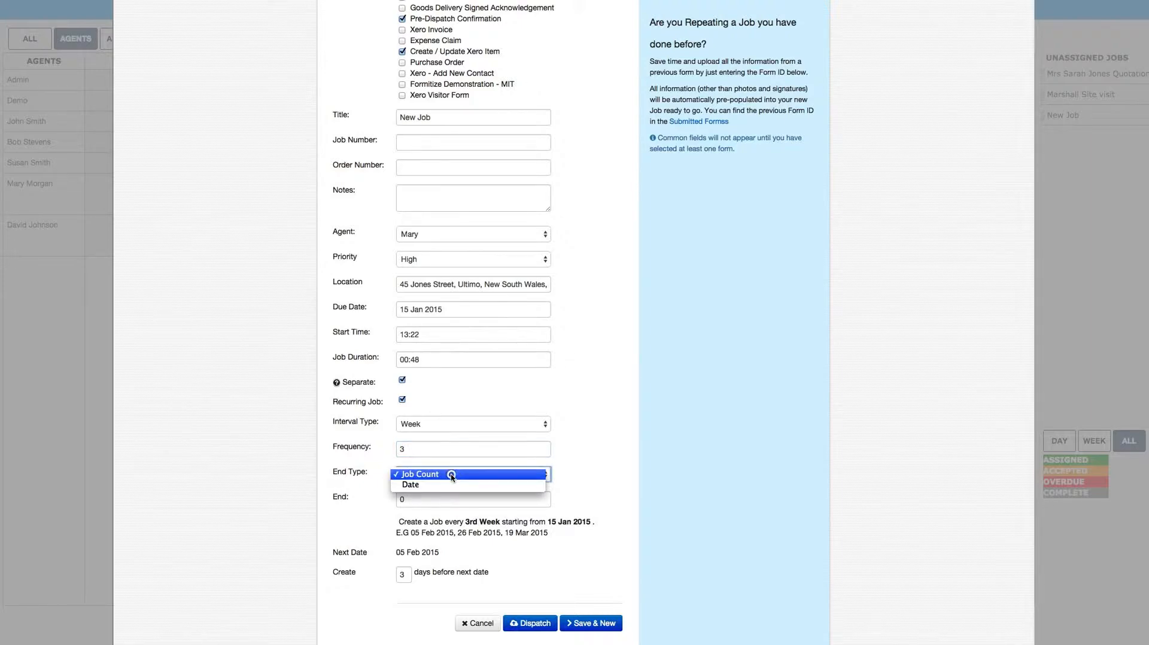
pyautogui.click(448, 474)
pyautogui.click(424, 499)
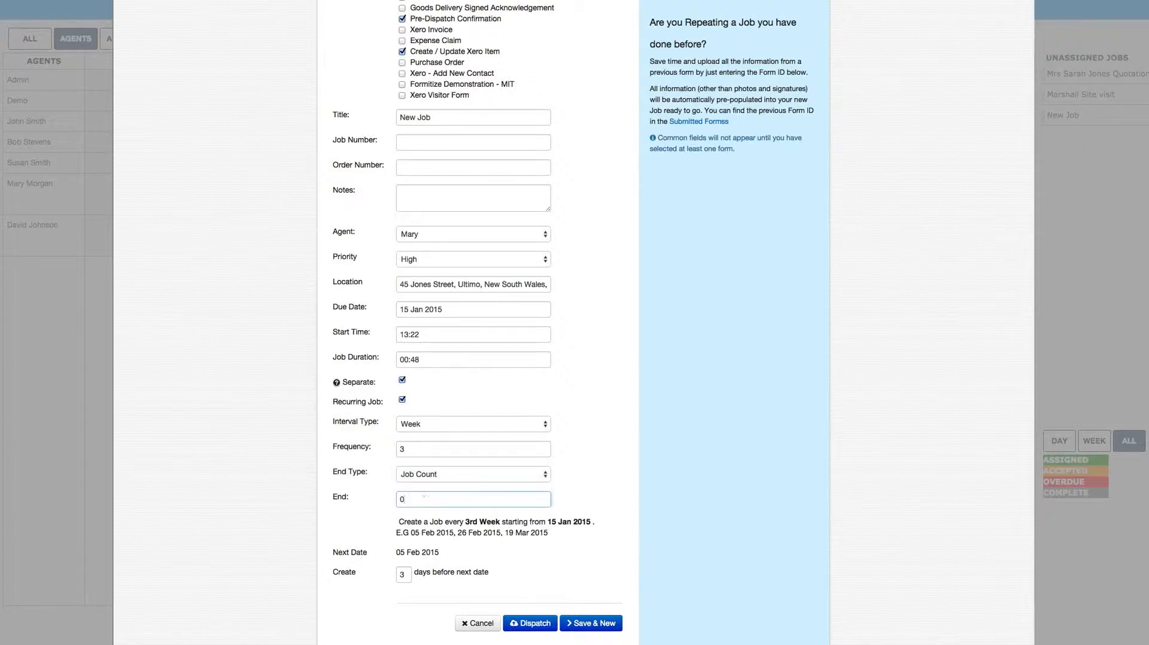
pyautogui.press('BackSpace')
pyautogui.write('6')
pyautogui.click(600, 485)
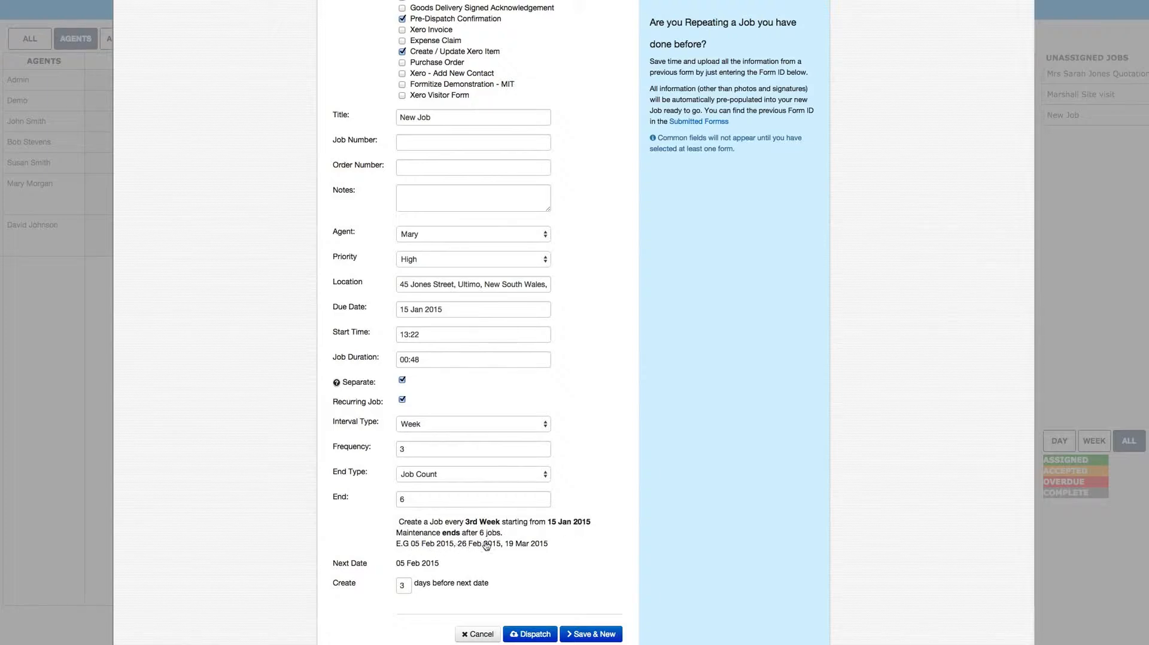
# Set recurring jobs to be created 1 day before the next date
pyautogui.click(406, 586)
pyautogui.press('BackSpace')
pyautogui.write('1')
pyautogui.click(629, 282)
# Check the Pre-Dispatch Confirmation form's pre-fill fields and dispatch the job
pyautogui.scroll(-5, 574, 323)
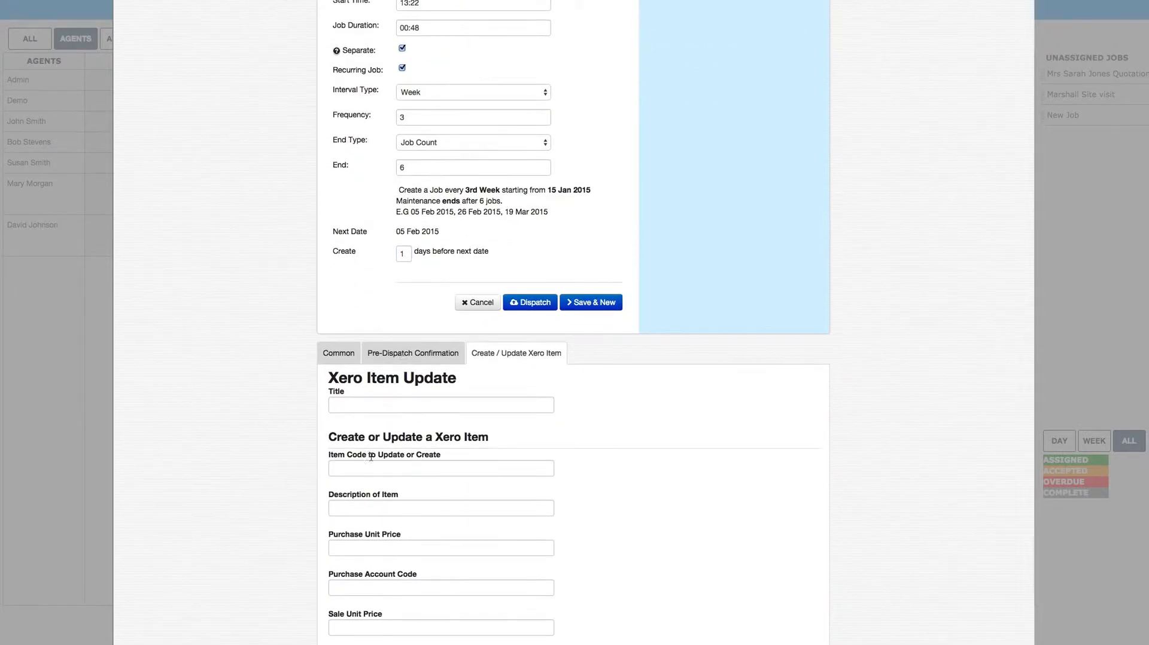
pyautogui.click(399, 353)
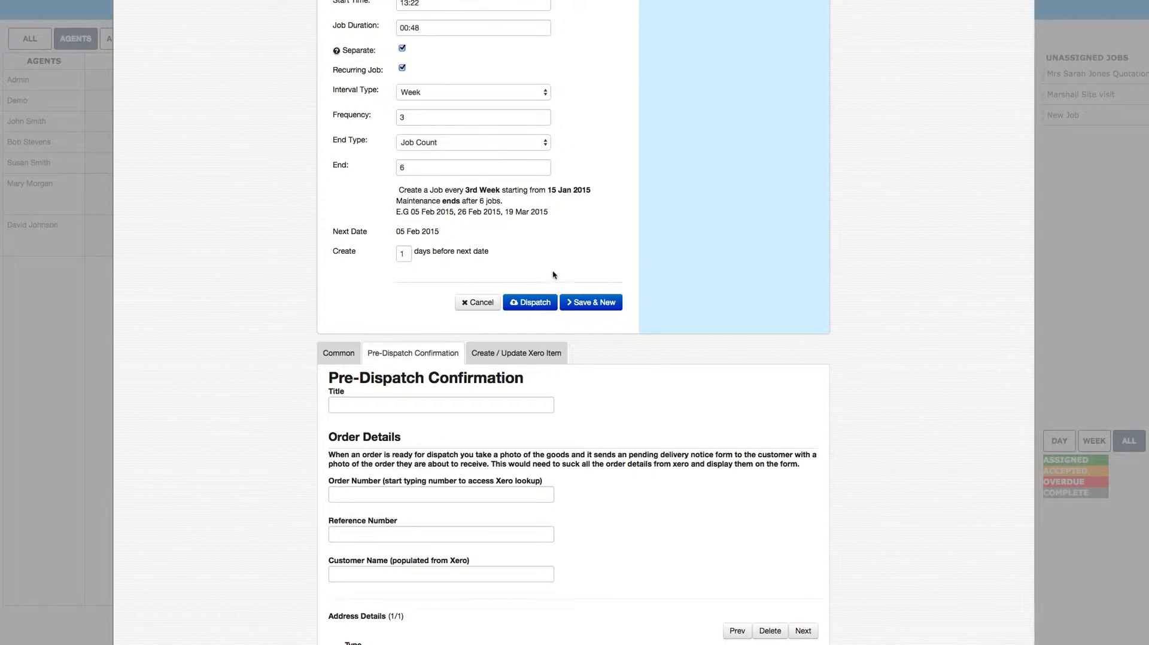
pyautogui.click(535, 303)
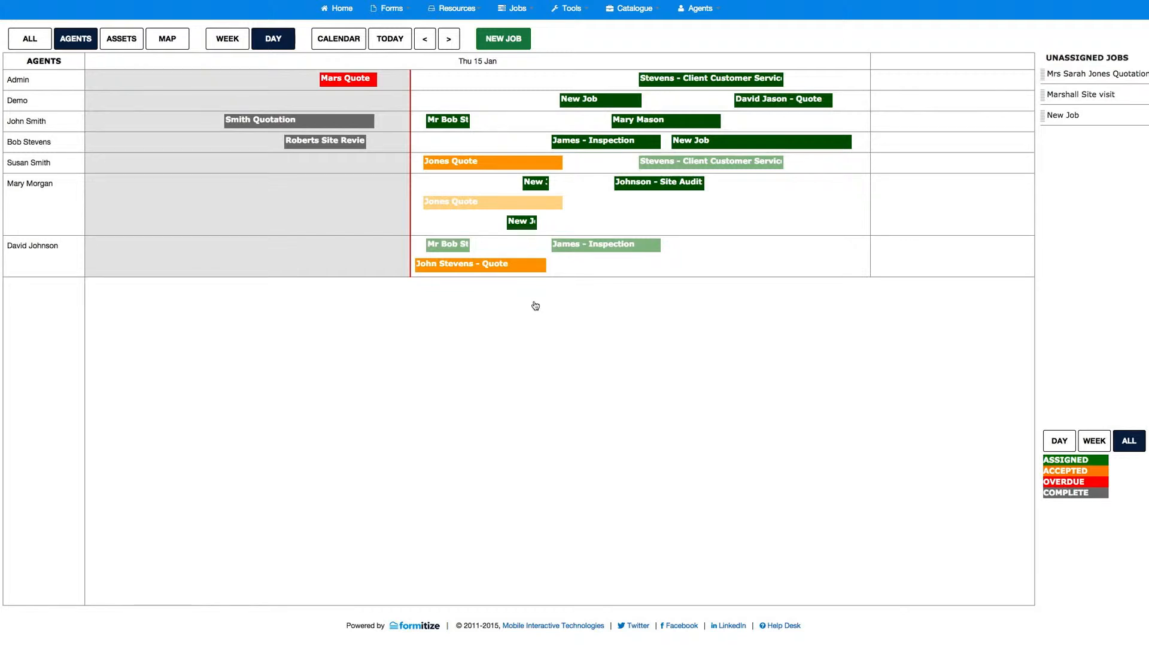
# Shorten Demo's New Job so that it runs from 02:30 pm to 04:05 pm
pyautogui.moveTo(591, 102)
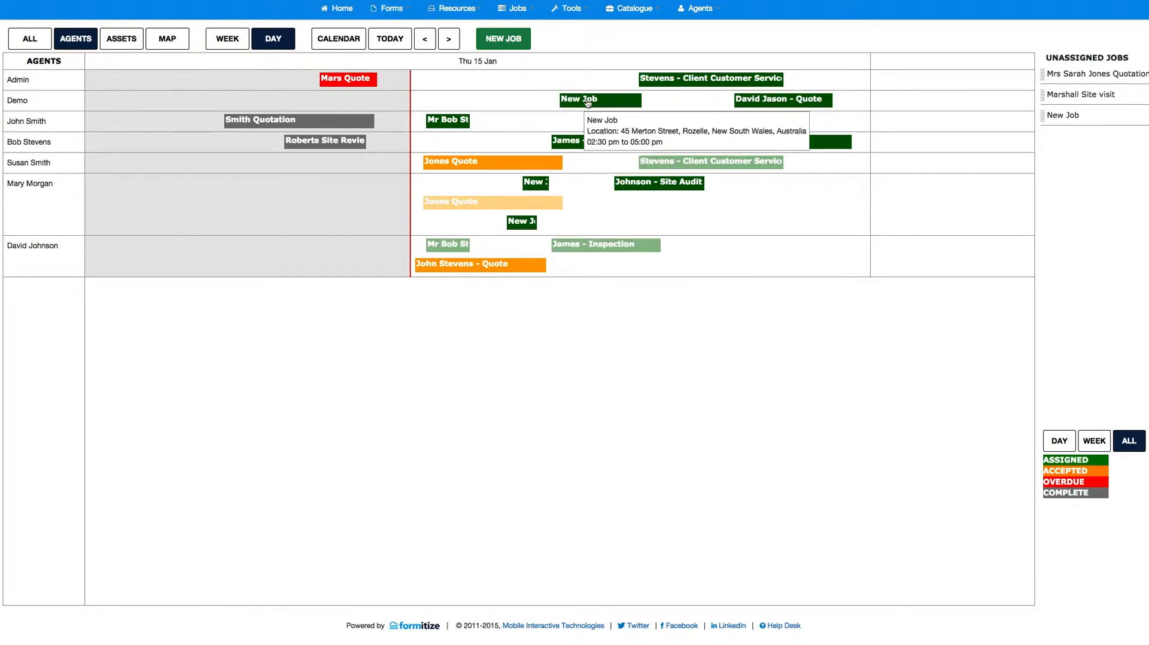
pyautogui.moveTo(591, 102)
pyautogui.mouseDown()
pyautogui.moveTo(537, 102)
pyautogui.moveTo(628, 102)
pyautogui.moveTo(610, 99)
pyautogui.mouseUp()
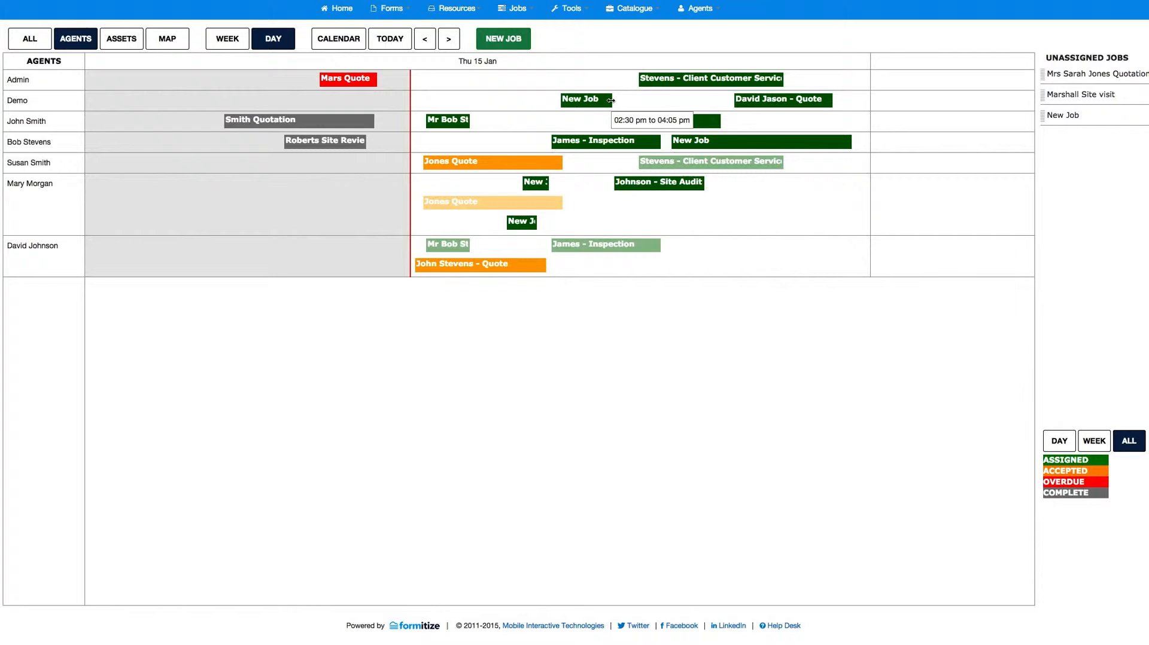
# Add the sixth listed agent as an additional agent on Admin's Client Customer Service job
pyautogui.moveTo(713, 82)
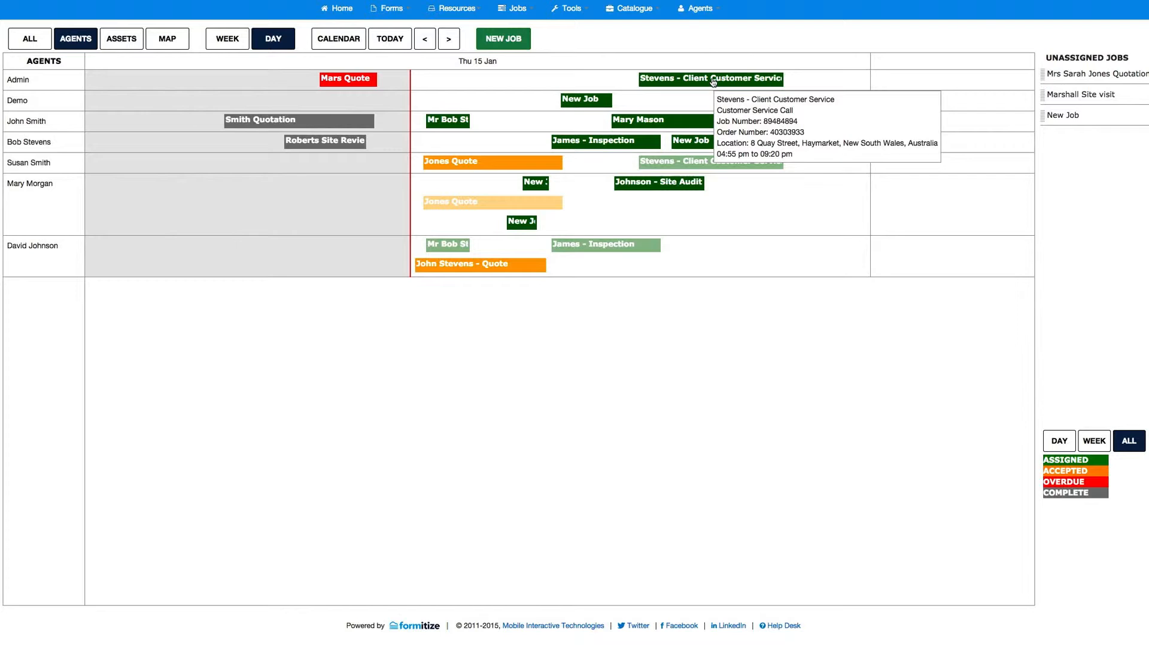
pyautogui.click(24, 187)
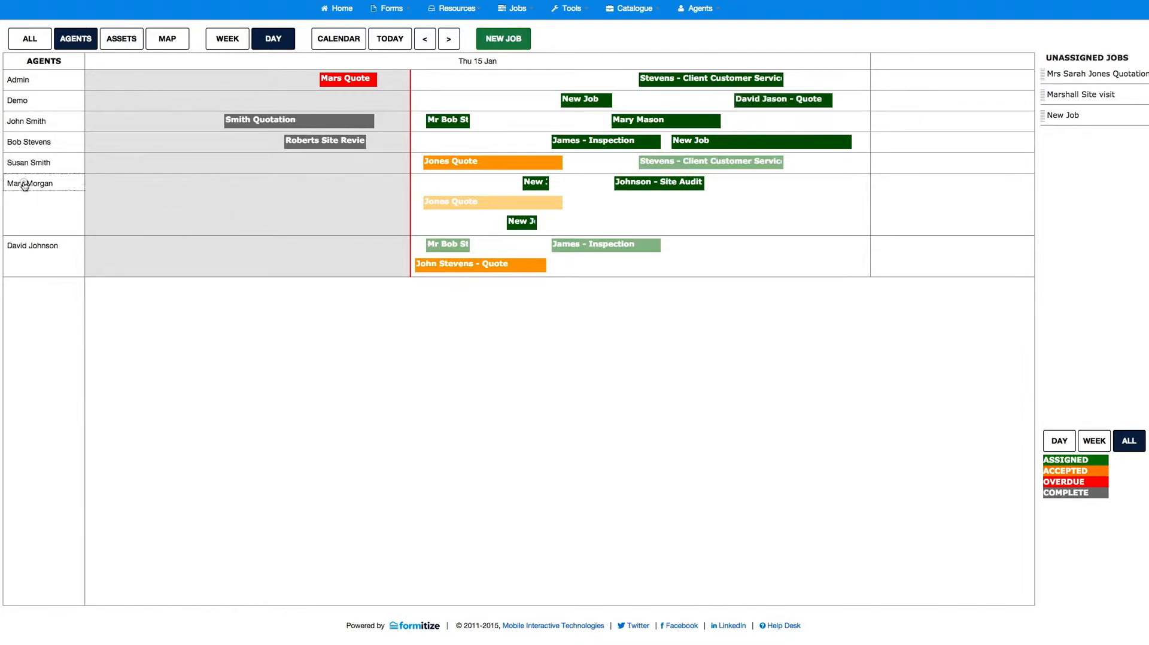
pyautogui.moveTo(24, 187); pyautogui.dragTo(665, 78)
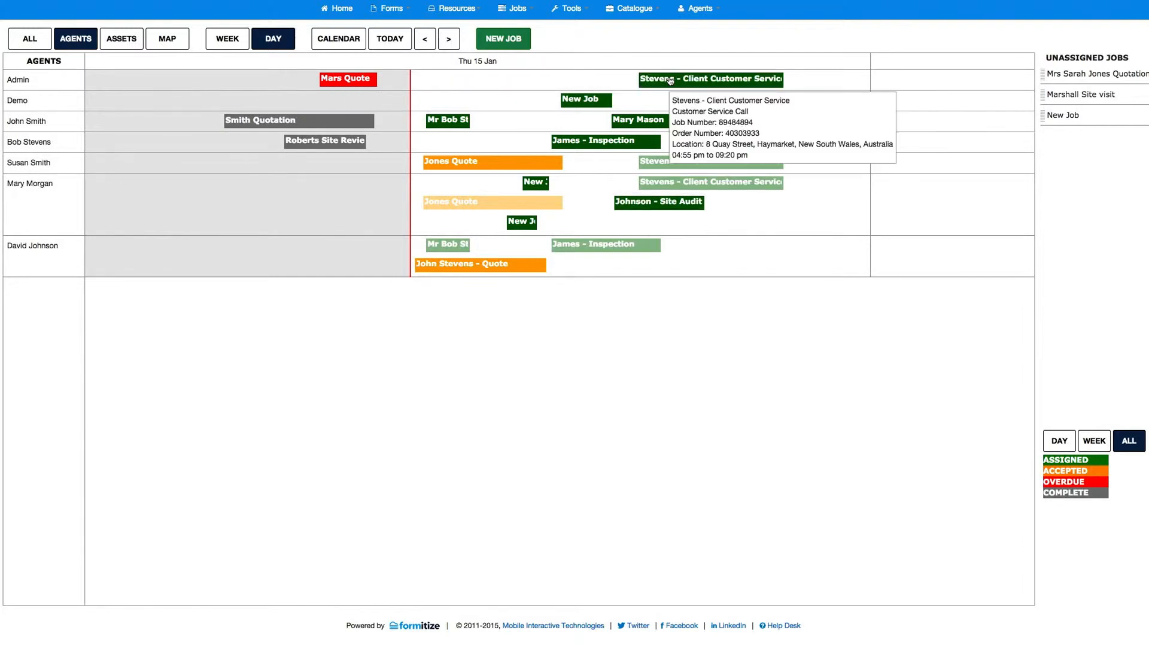
# Filter the unassigned jobs list to the current day's jobs
pyautogui.moveTo(655, 188)
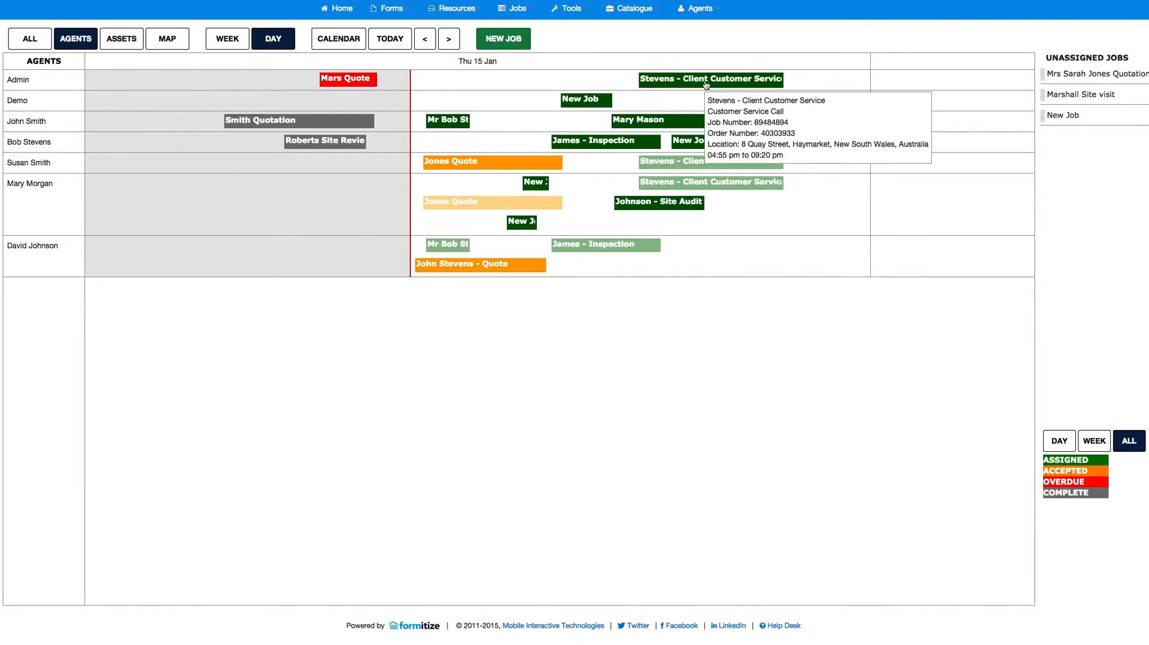
pyautogui.moveTo(701, 163)
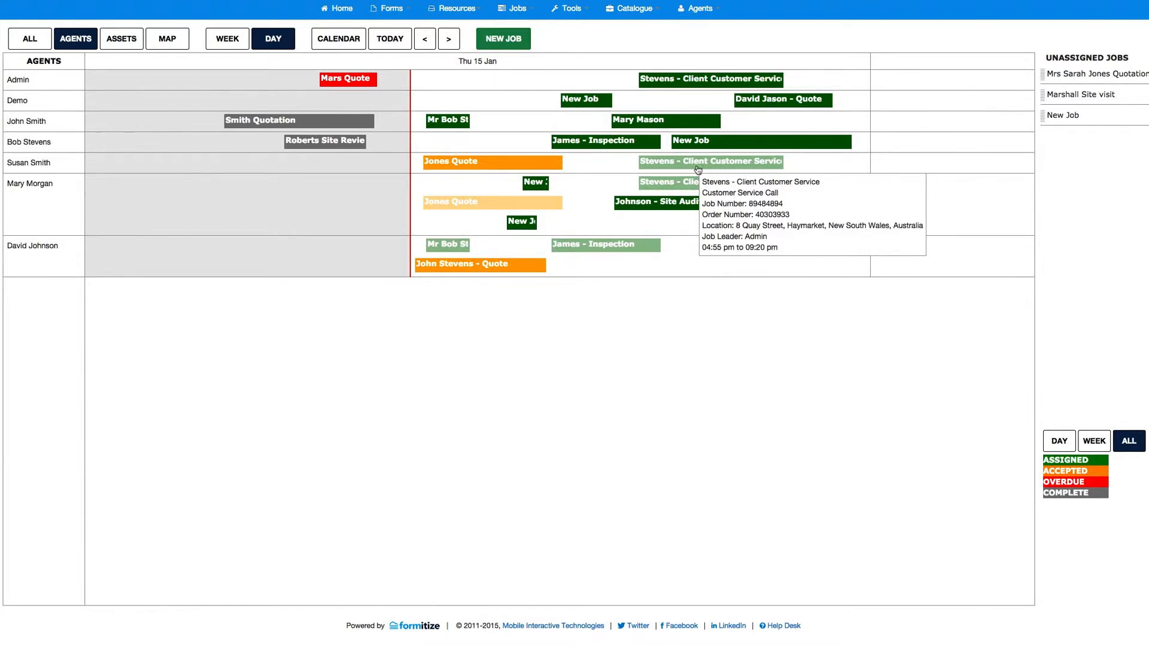
pyautogui.moveTo(542, 167)
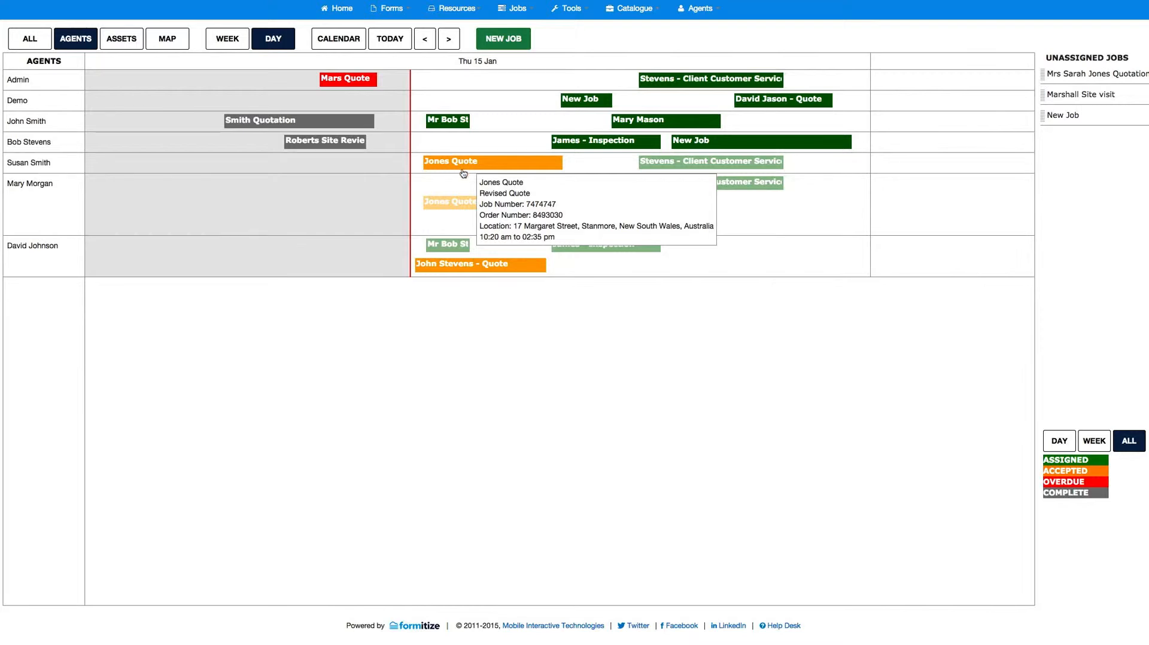
pyautogui.moveTo(462, 208)
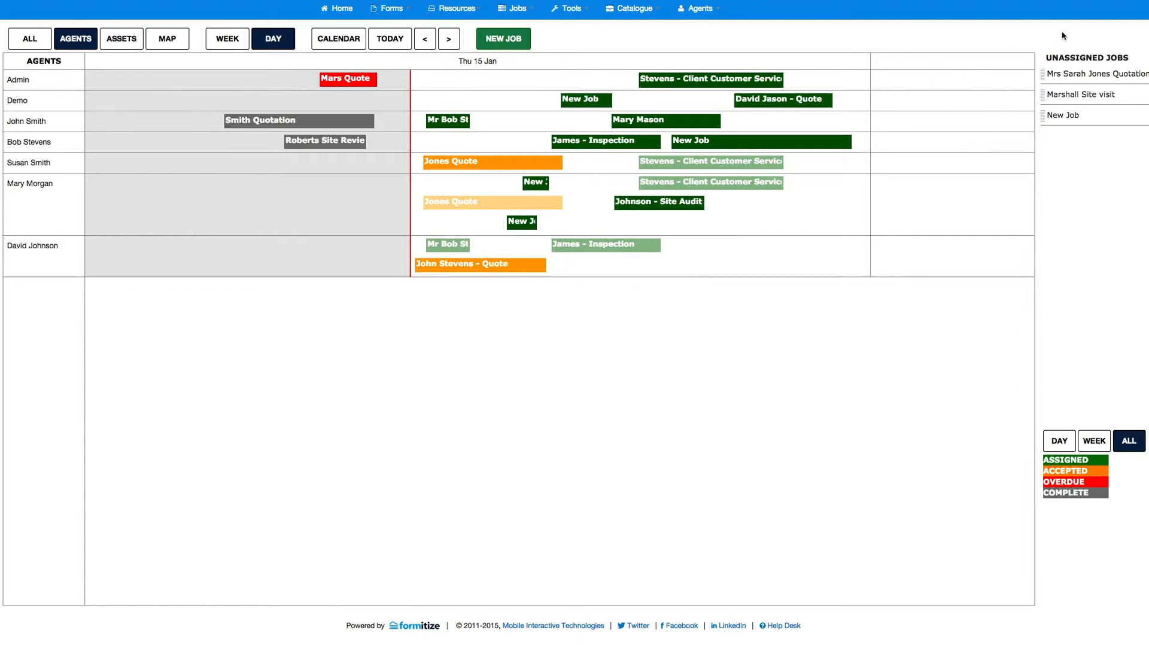
pyautogui.moveTo(1087, 72)
pyautogui.click(1061, 443)
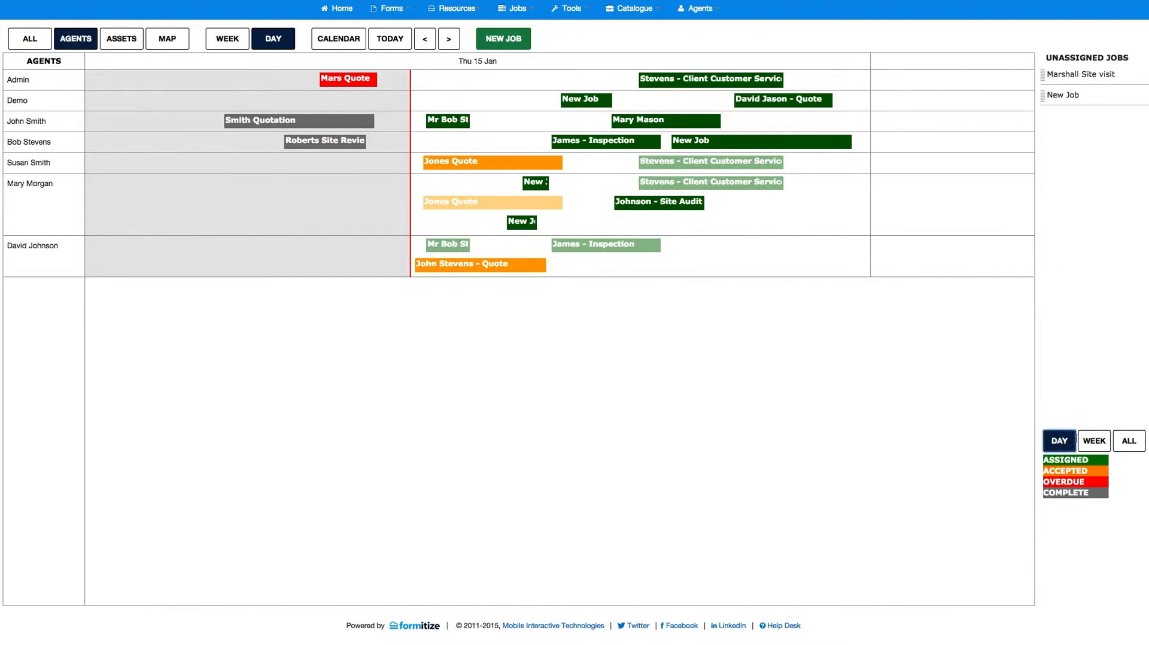
# List all unassigned jobs and assign the Marshall Site visit to Demo, running from 12:10 am to 03:30 am after Thu 15 Jan
pyautogui.click(1095, 441)
pyautogui.click(1130, 441)
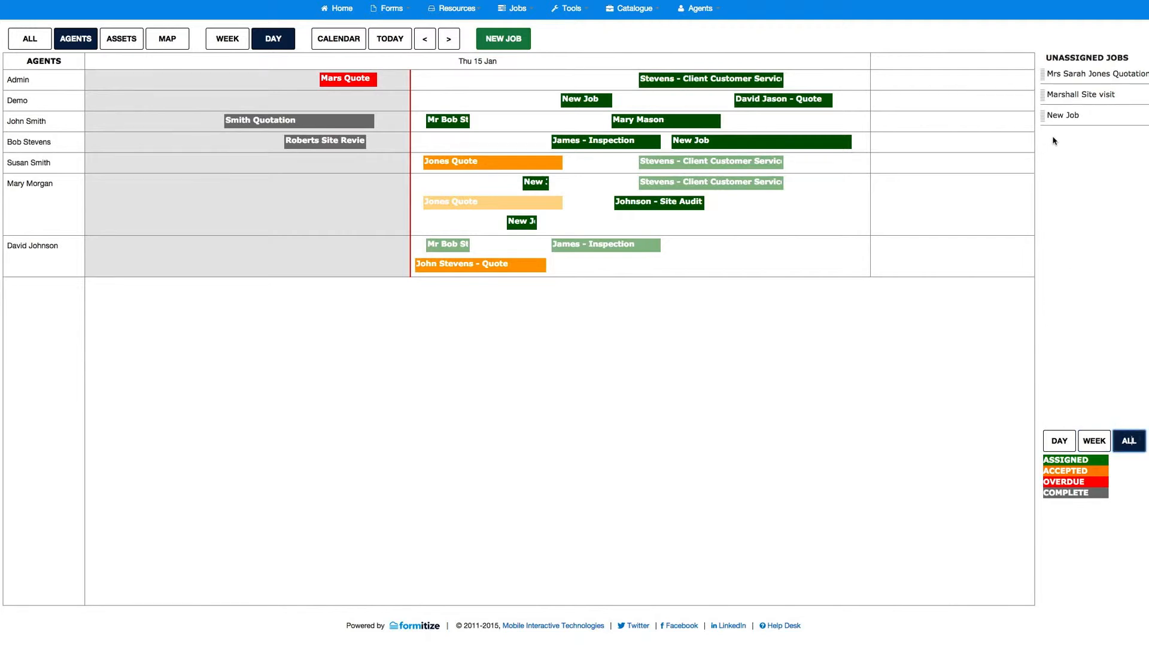
pyautogui.moveTo(1074, 95)
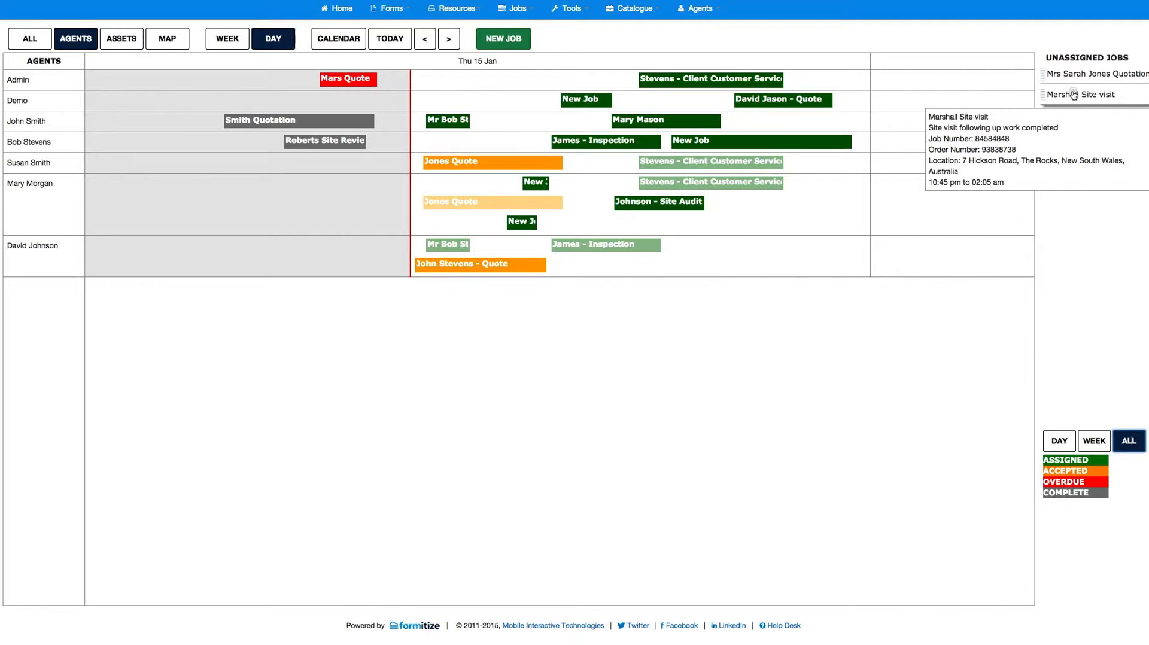
pyautogui.moveTo(1074, 94); pyautogui.dragTo(909, 98)
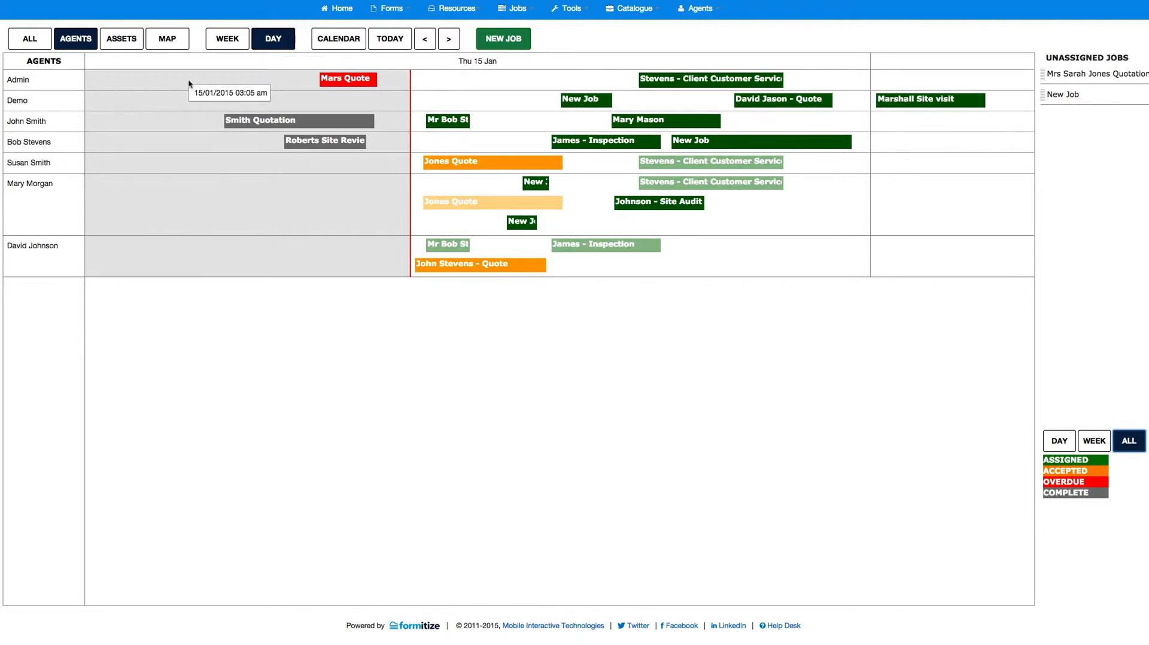
# Show agents and assets together, allocate the Ford F150 to Demo's Marshall Site visit, and move that job to start at 01:10 am
pyautogui.click(121, 41)
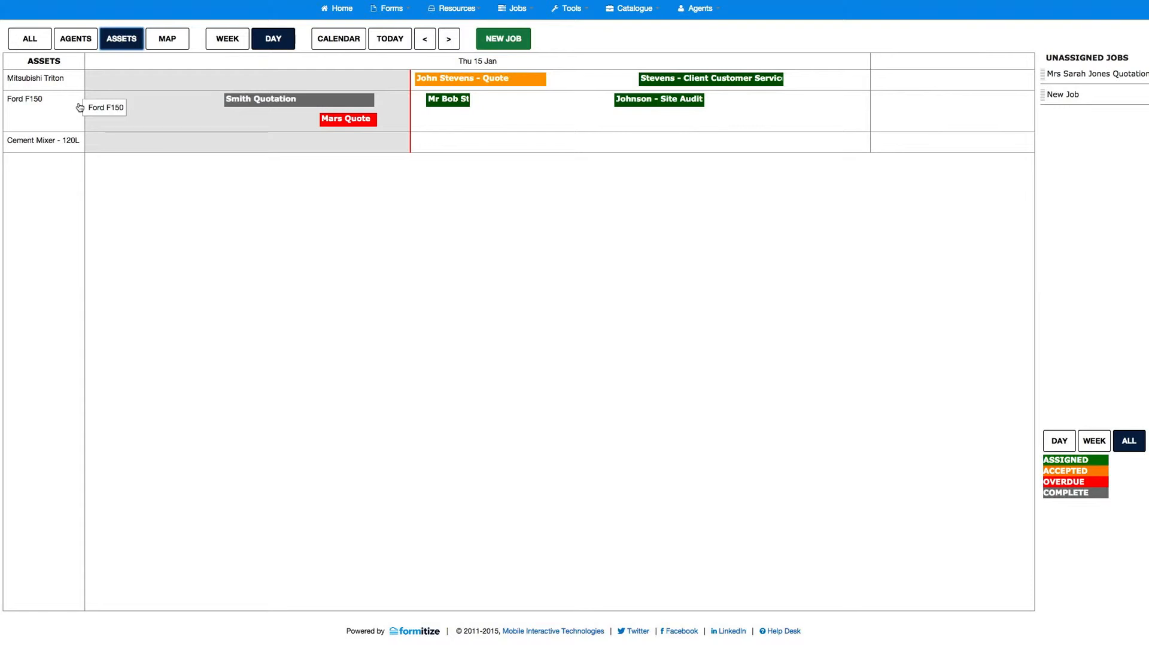
pyautogui.click(29, 38)
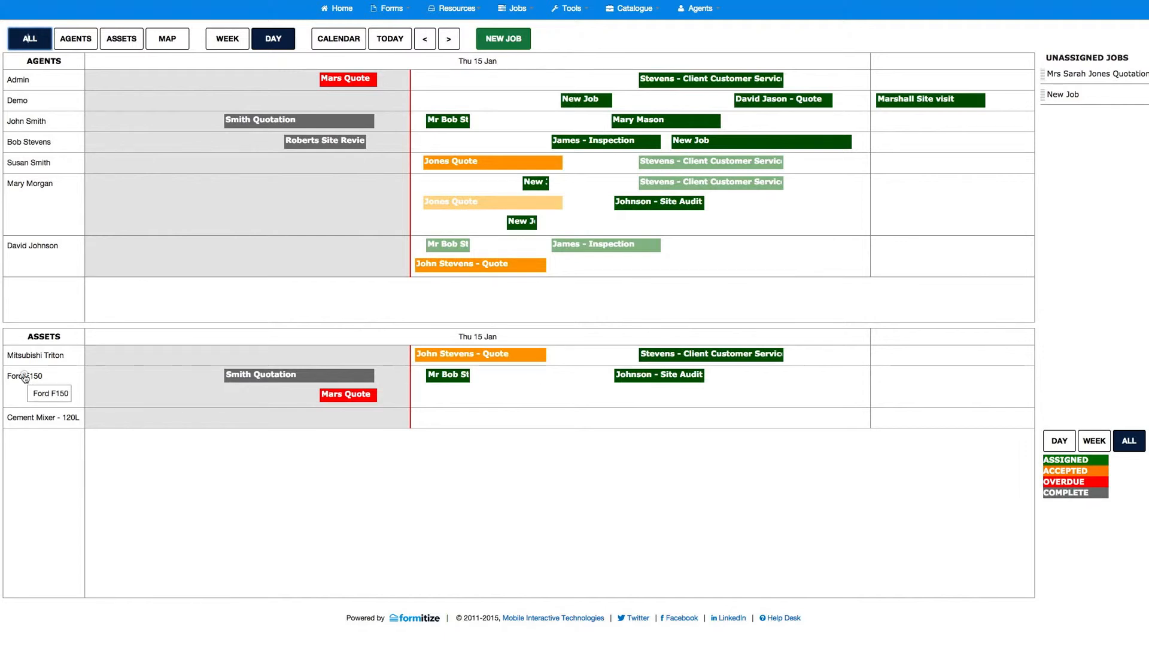
pyautogui.moveTo(25, 377); pyautogui.dragTo(905, 100)
pyautogui.moveTo(927, 380)
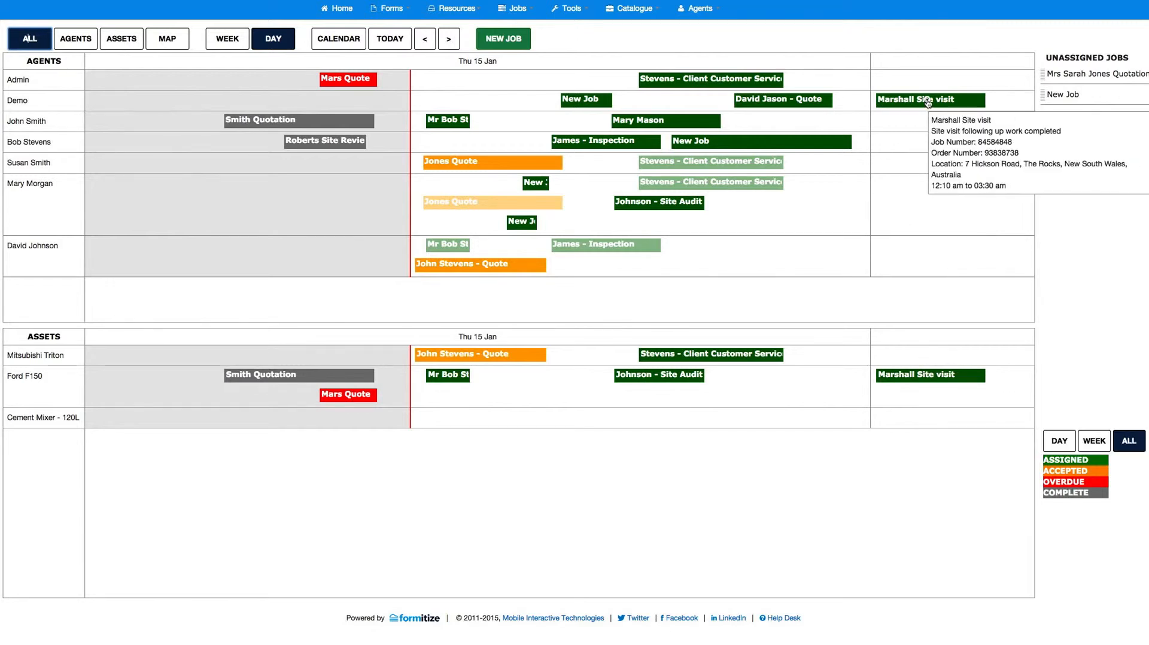
pyautogui.moveTo(929, 102); pyautogui.dragTo(963, 98)
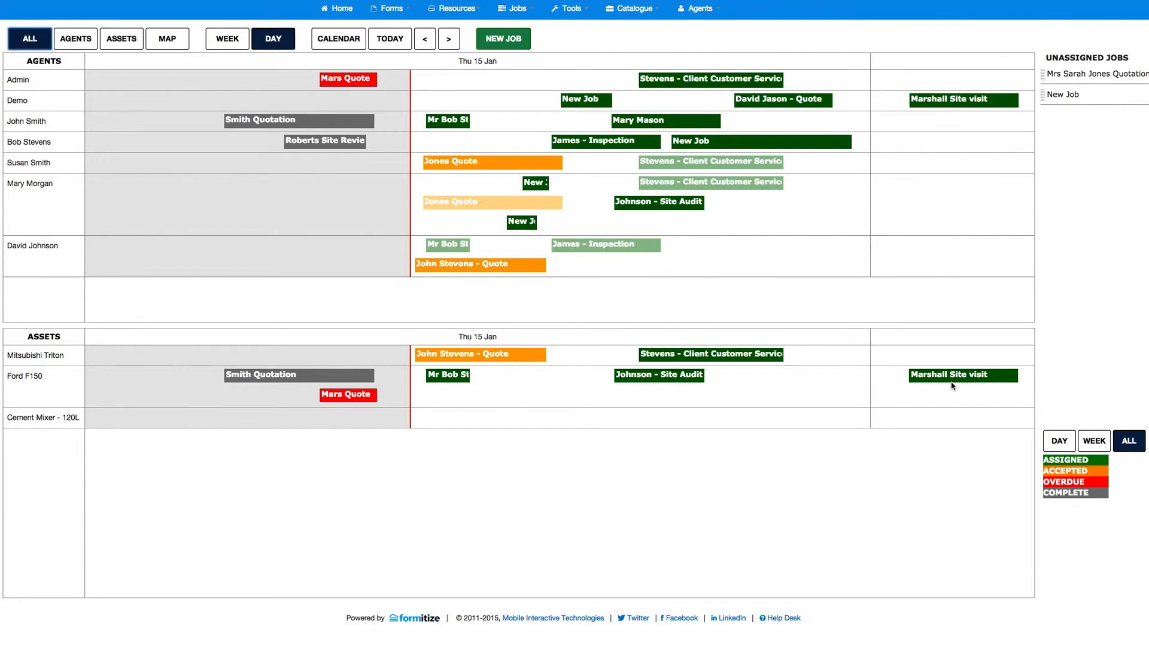
# Compare the agents-only and assets-only schedules with the combined schedule of agents and assets
pyautogui.click(80, 38)
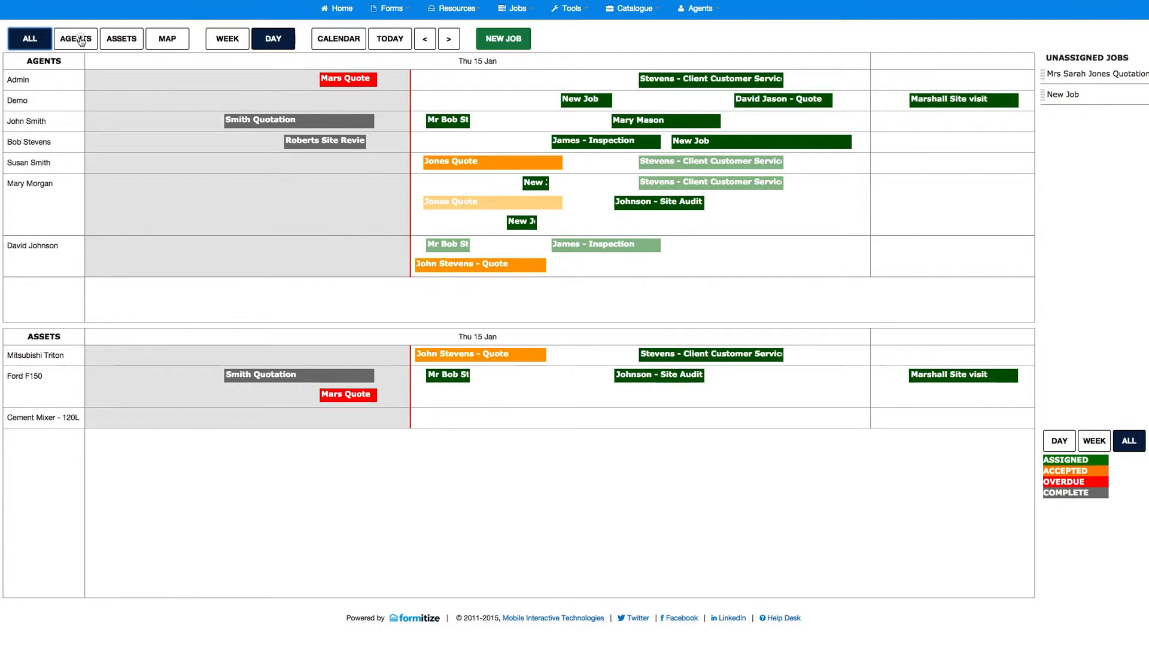
pyautogui.click(126, 39)
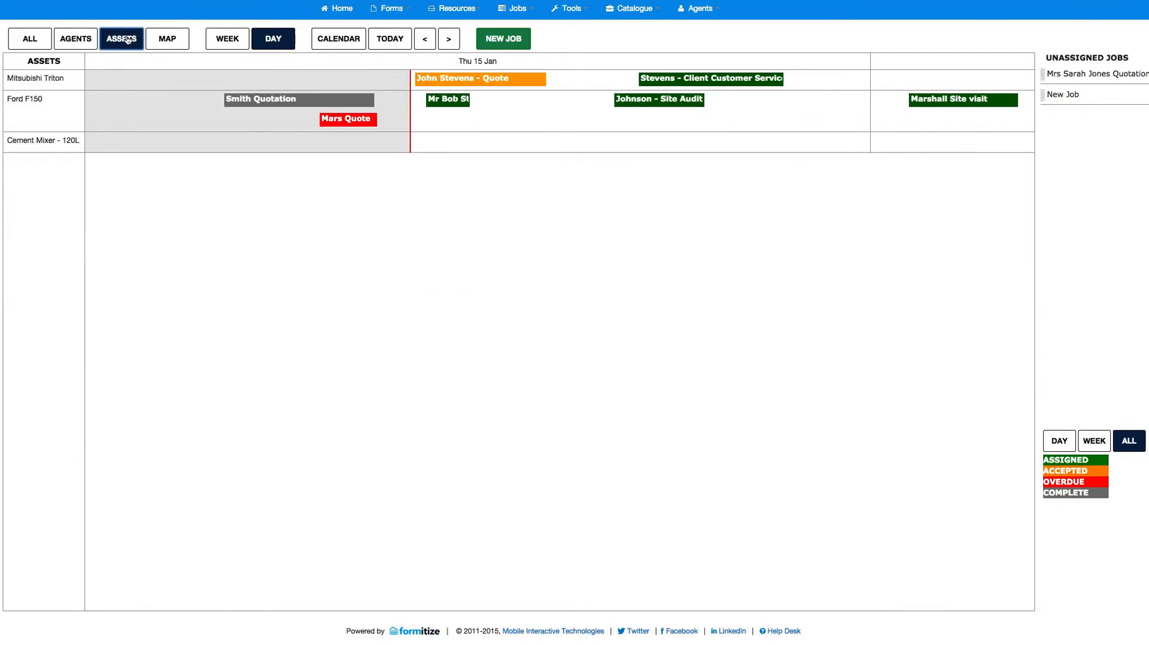
pyautogui.click(30, 39)
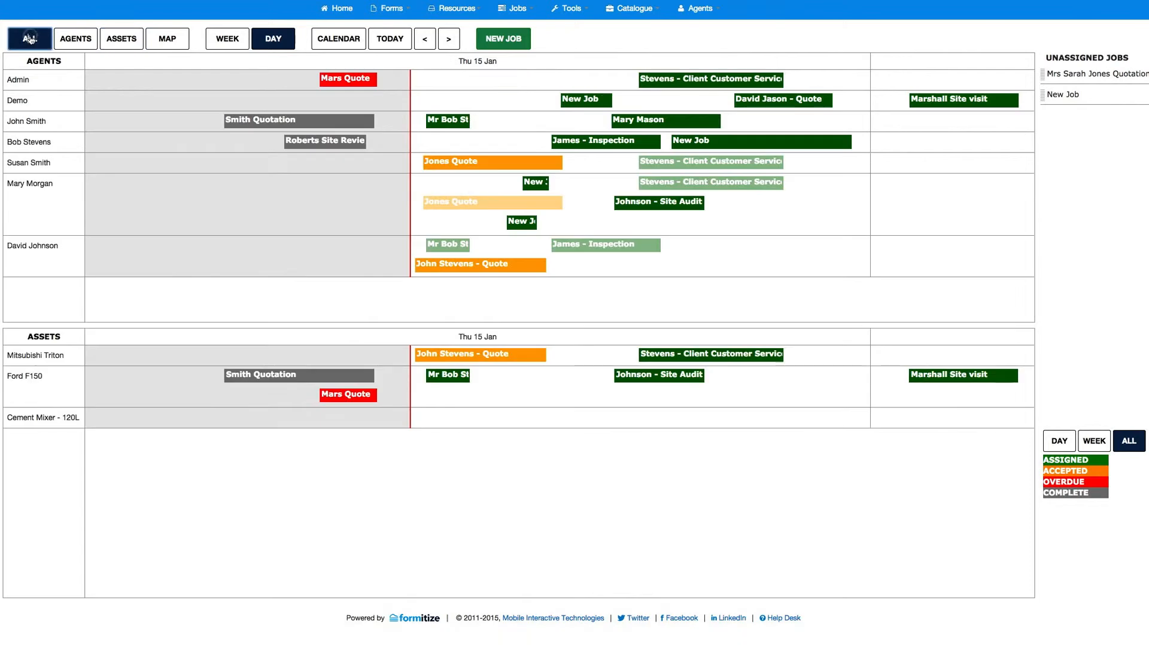
# Show the third listed agent's jobs on the map and check the details of the numbered job markers
pyautogui.click(172, 37)
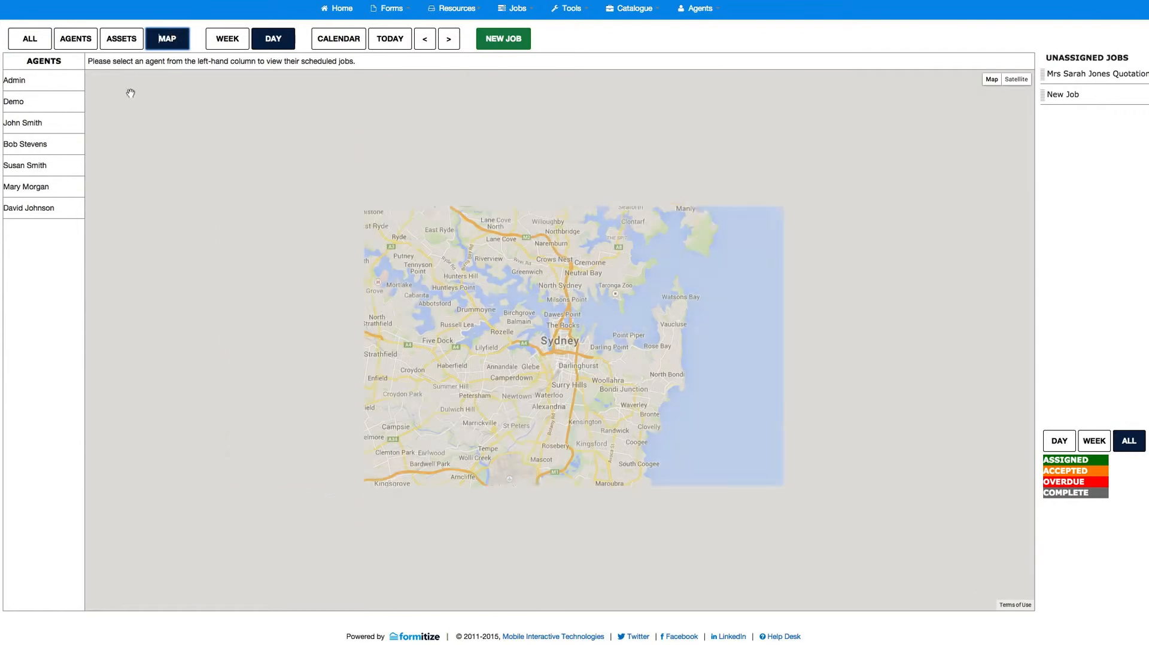
pyautogui.click(17, 124)
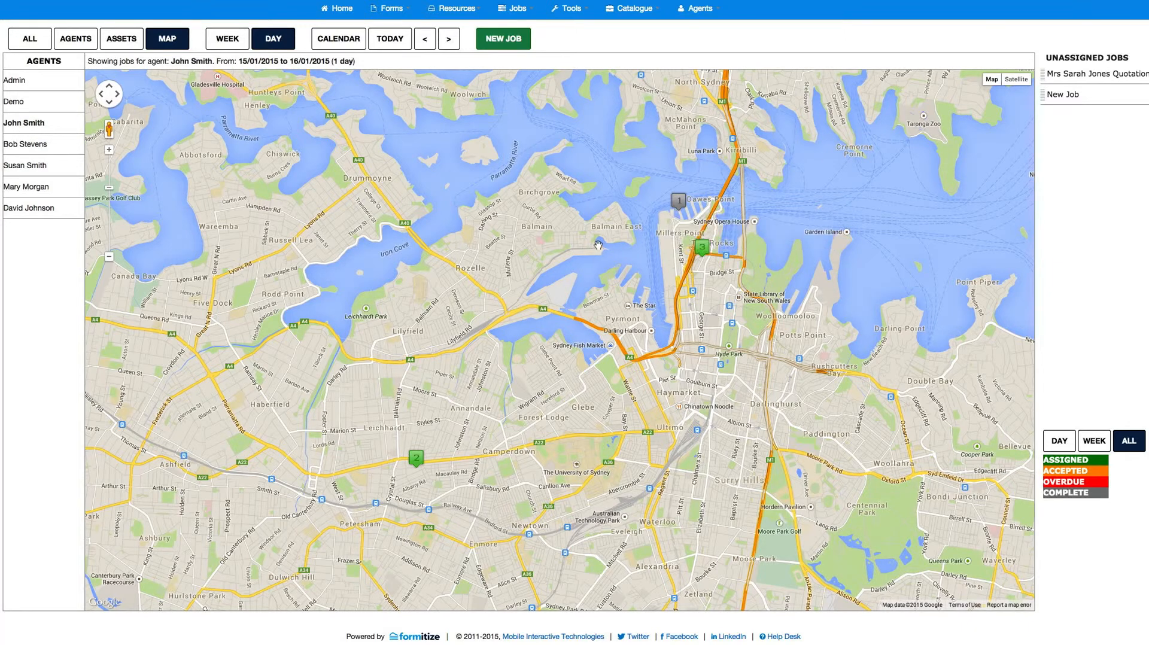
pyautogui.moveTo(686, 208)
pyautogui.moveTo(420, 465)
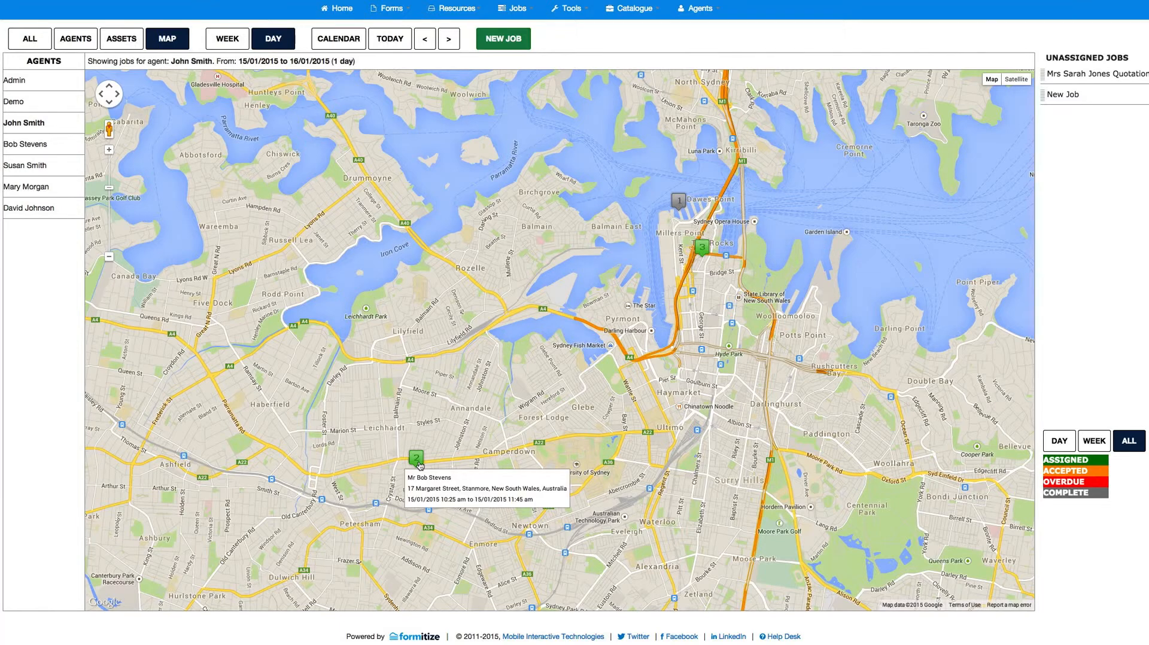
pyautogui.moveTo(708, 255)
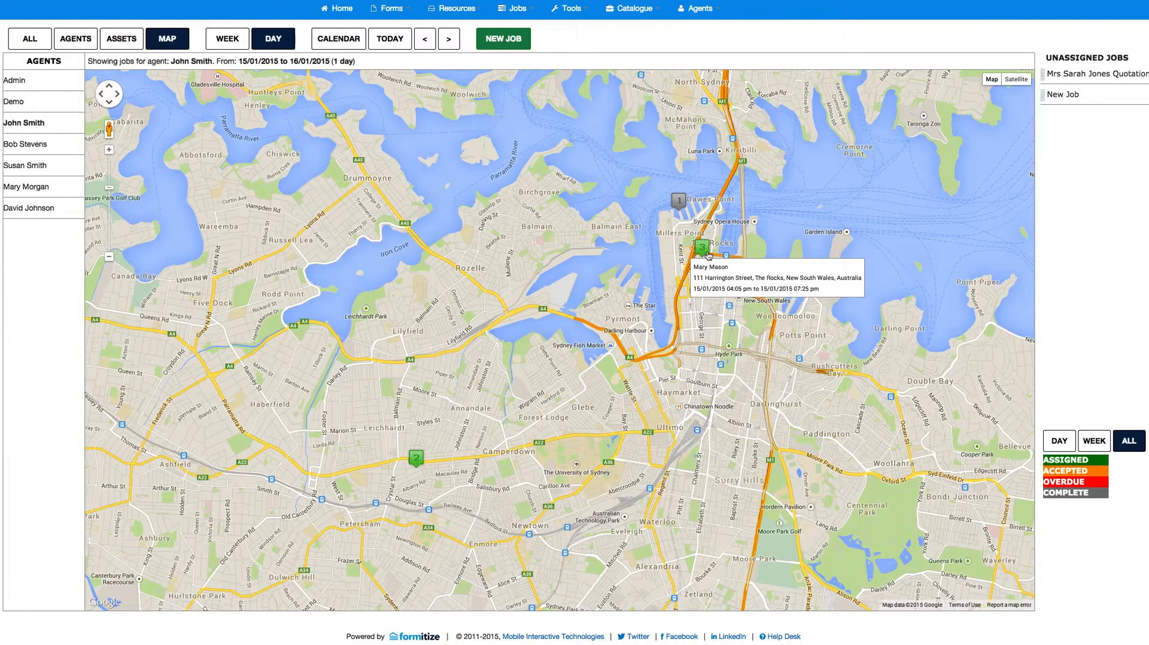
# Check the map locations and details of the jobs scheduled for the fourth and fifth listed agents
pyautogui.click(36, 146)
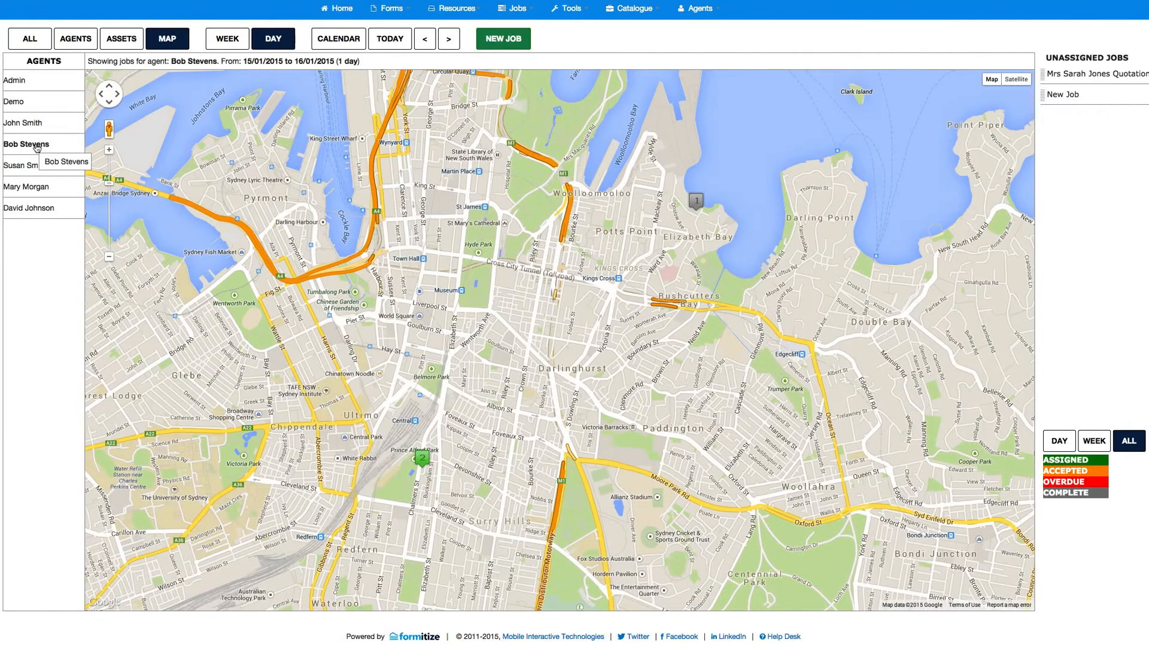
pyautogui.moveTo(697, 203)
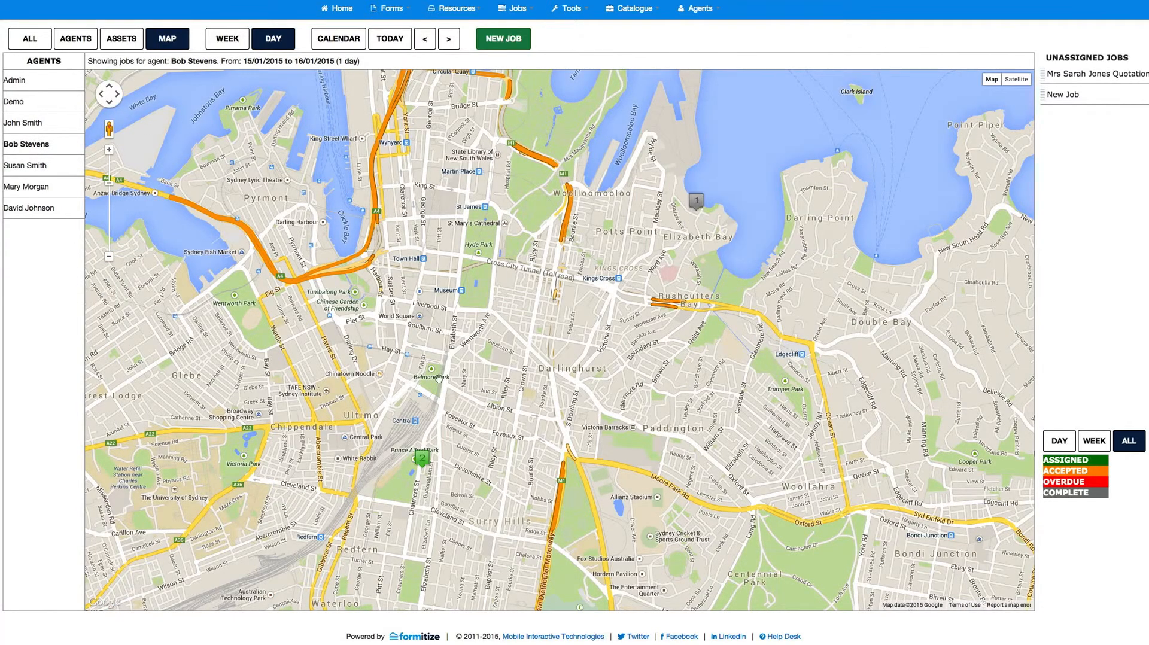
pyautogui.click(32, 170)
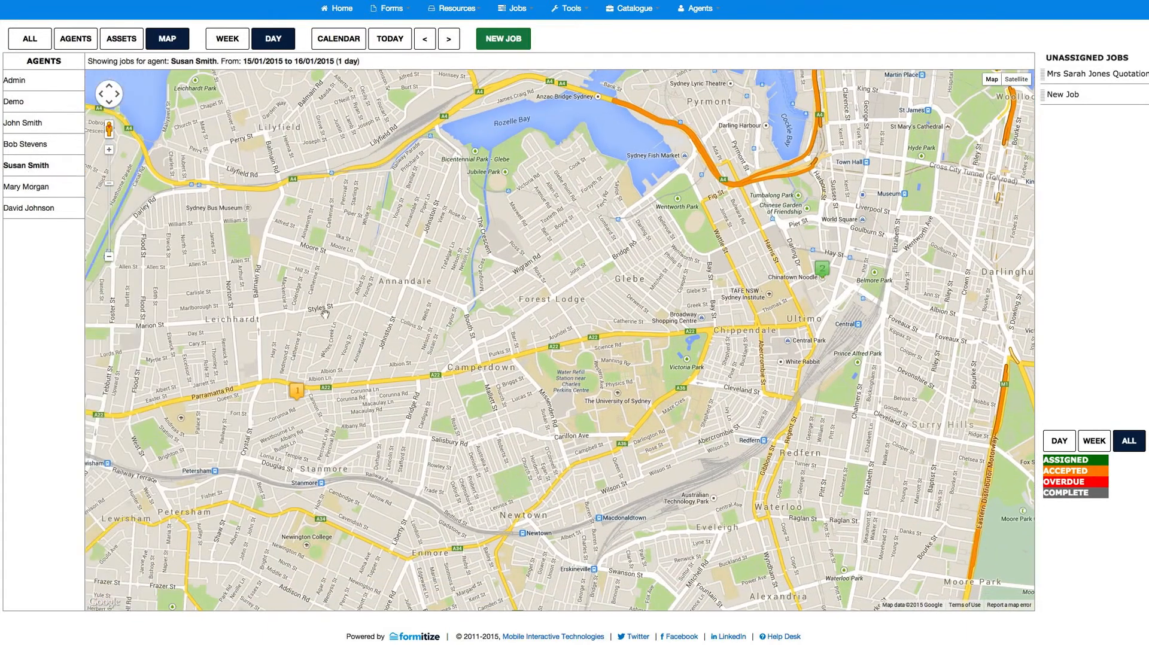
pyautogui.moveTo(301, 398)
pyautogui.moveTo(821, 279)
# View the combined agents and assets schedule by week and look at the January 2015 date picker
pyautogui.click(30, 39)
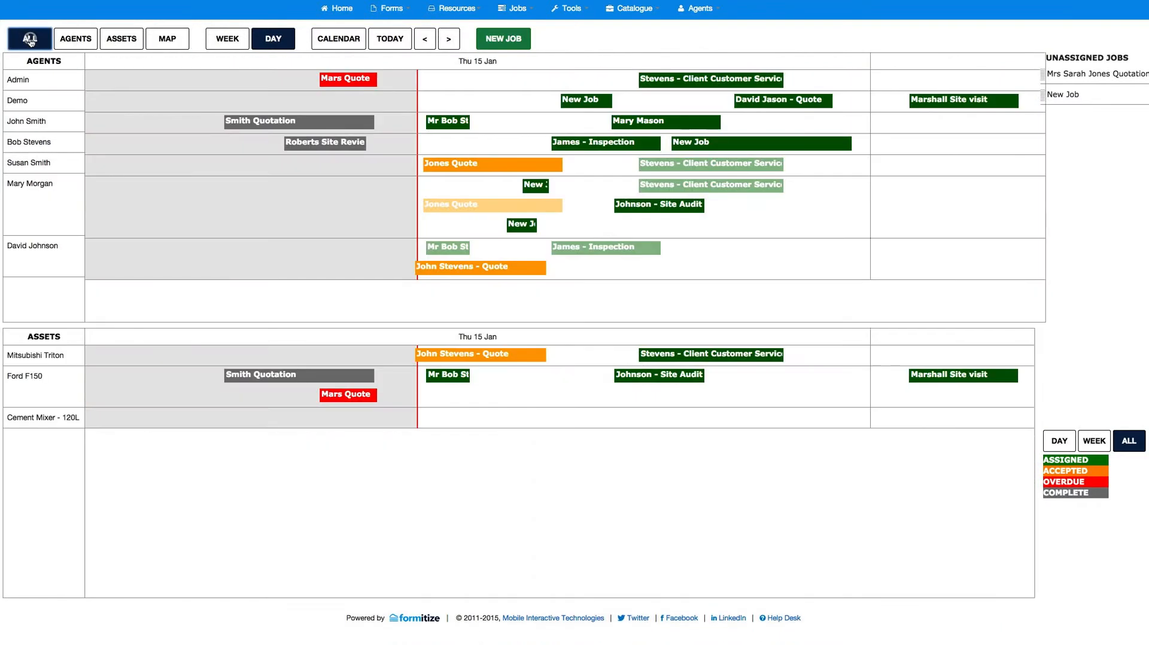
pyautogui.click(226, 39)
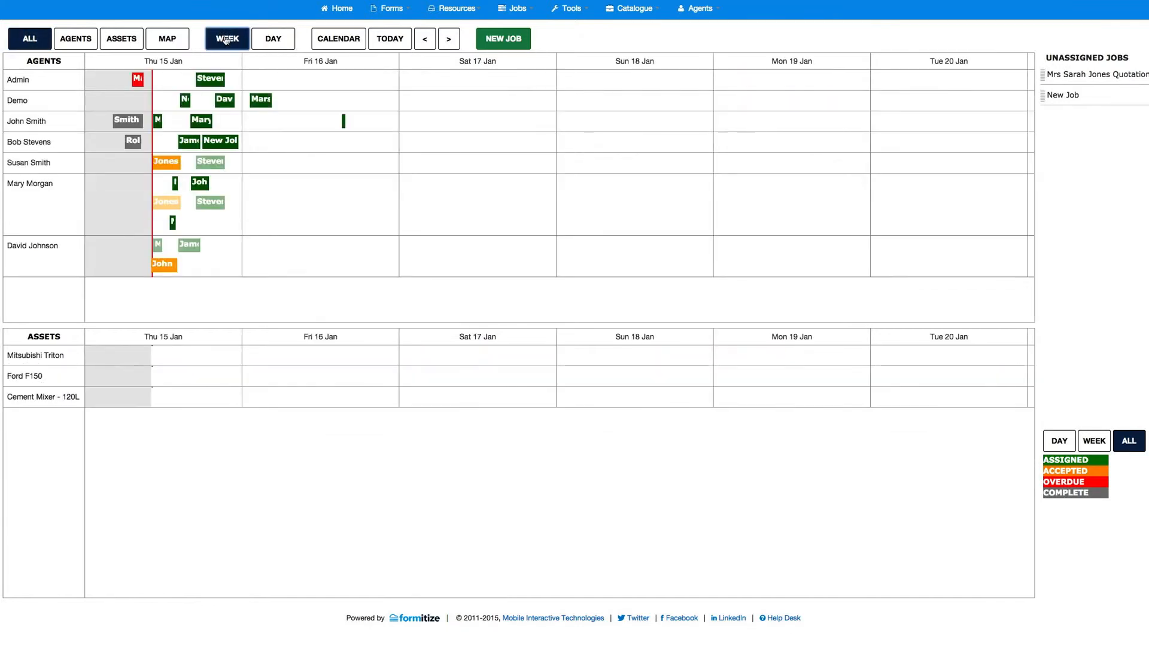
pyautogui.click(339, 39)
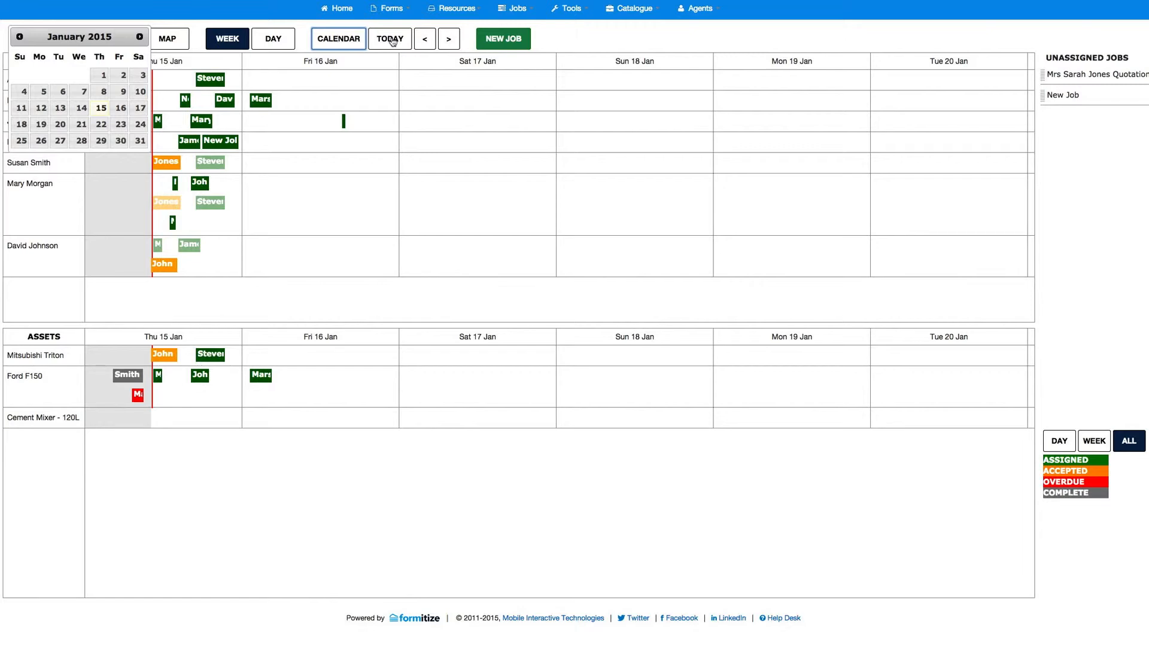
pyautogui.click(306, 37)
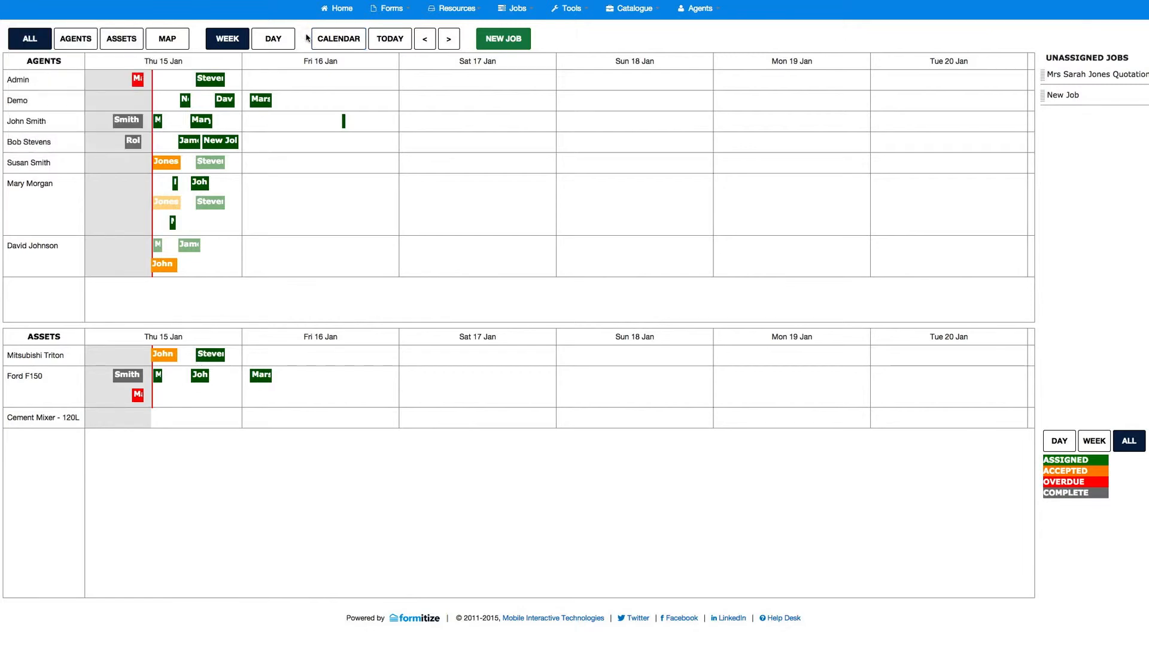
pyautogui.moveTo(139, 89)
# Review all jobs in the Jobs list with their statuses, due dates and assignees, and return to the Scheduler
pyautogui.click(517, 9)
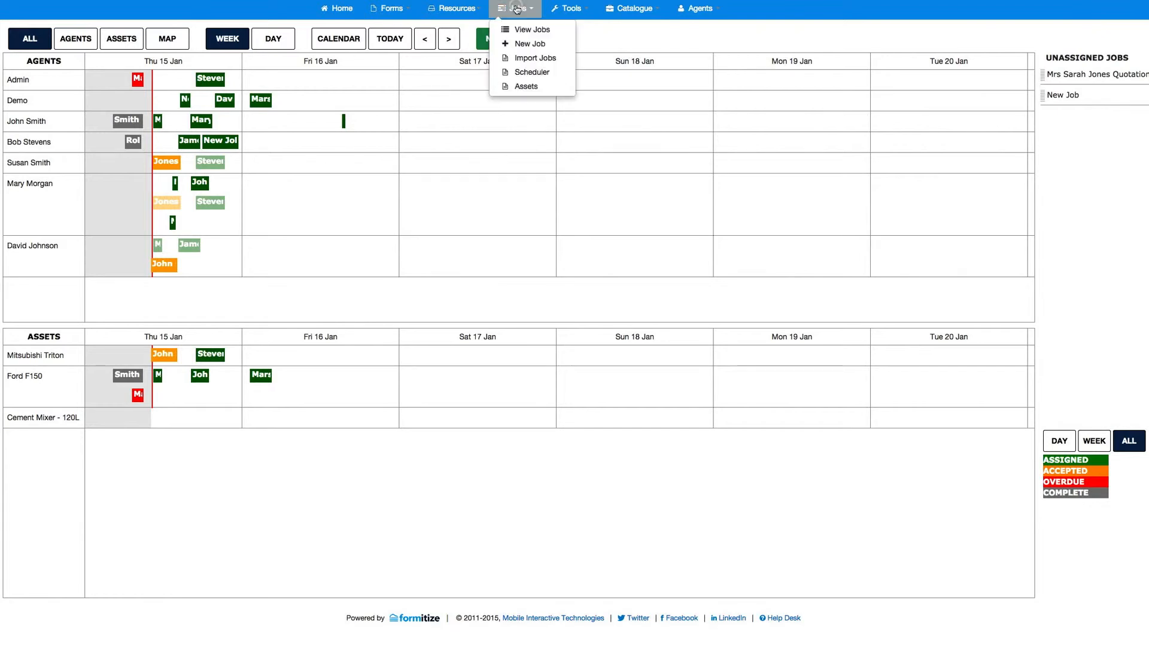
pyautogui.click(539, 31)
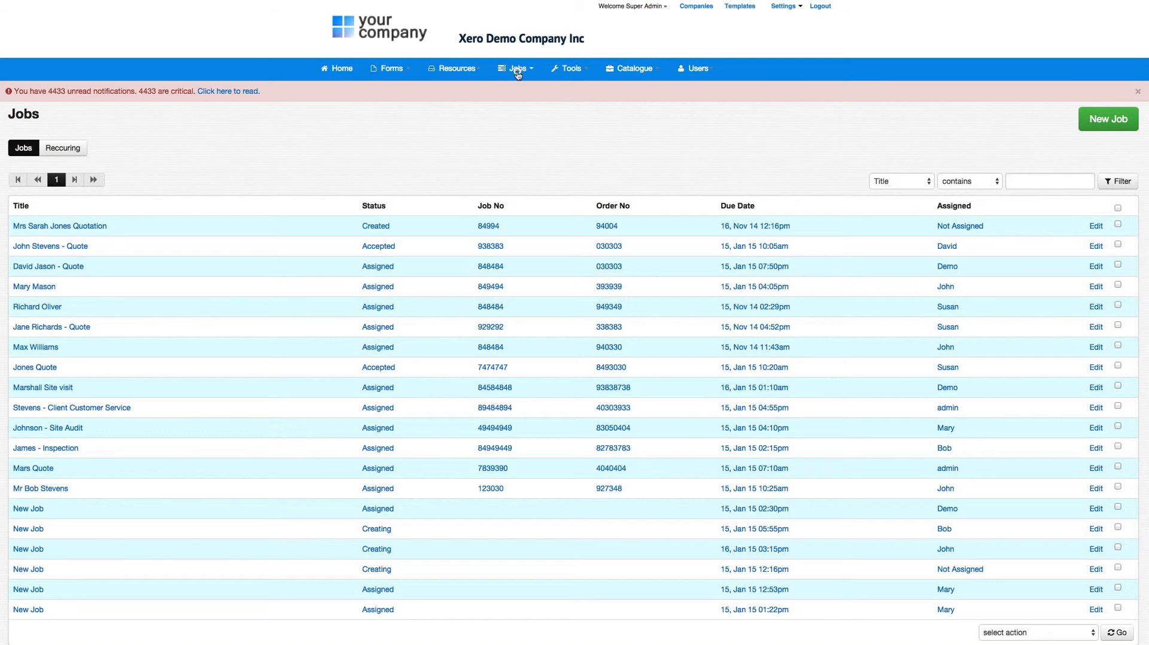
pyautogui.click(517, 70)
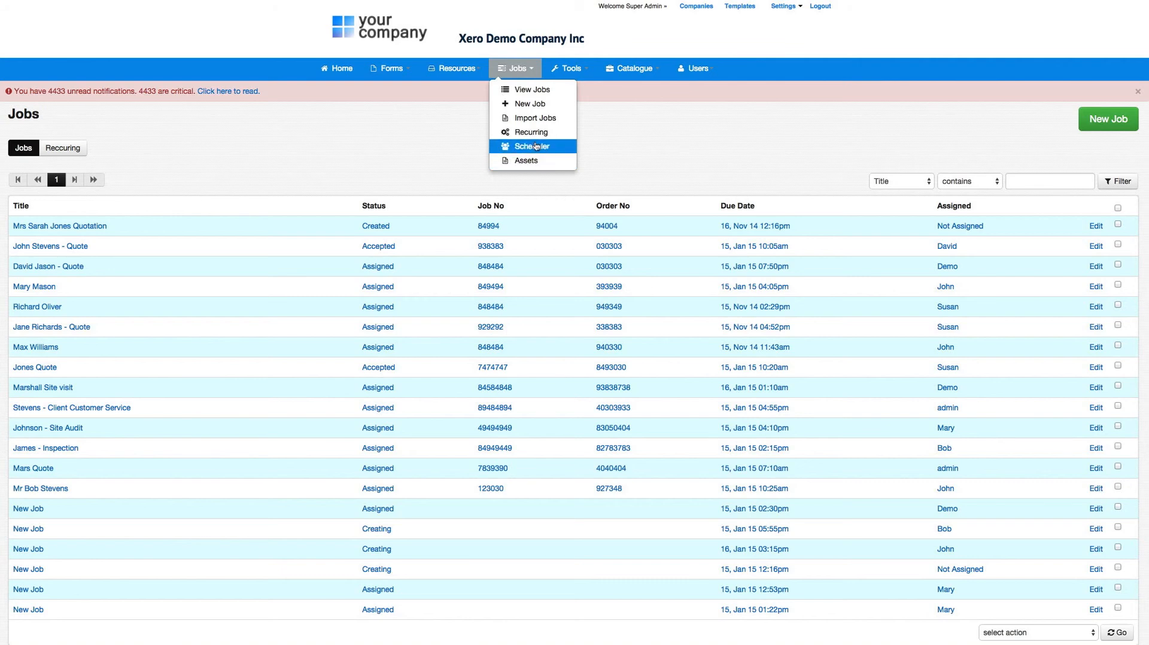
pyautogui.click(536, 146)
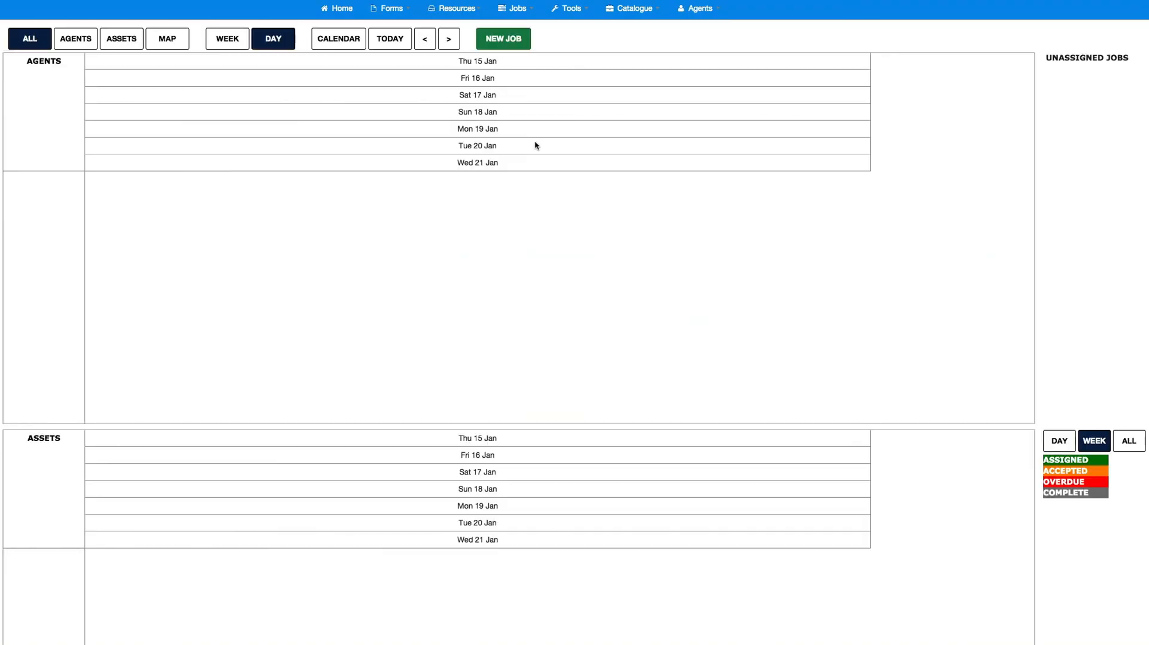